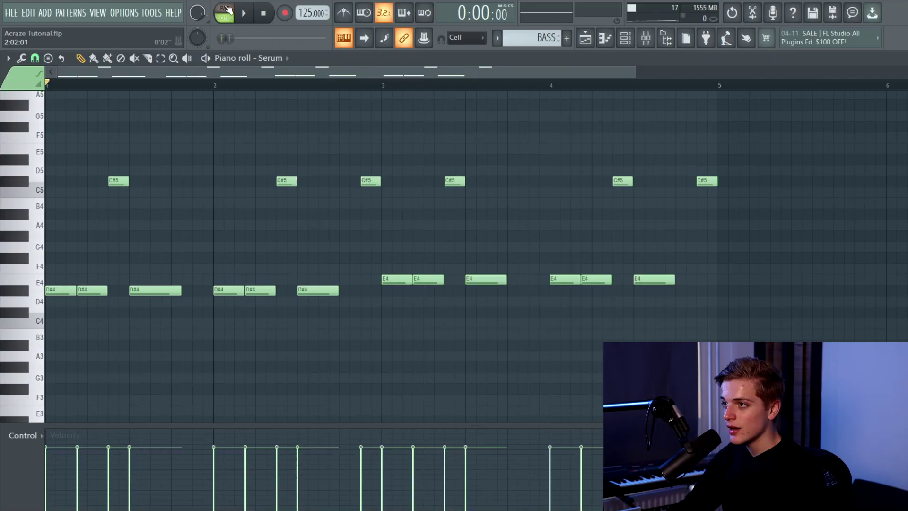
Step: Examine the low bass notes by highlighting the D#4 notes in bars 1–2 and the E4 notes in bars 3–4
scroll(204, 133, up, 2)
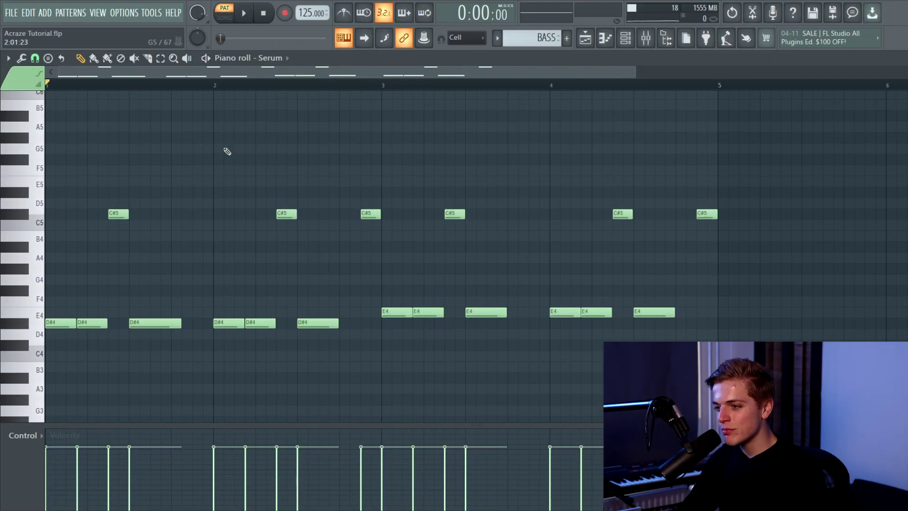
drag(740, 276, 26, 377)
click(48, 314)
drag(49, 308, 289, 364)
drag(359, 275, 710, 350)
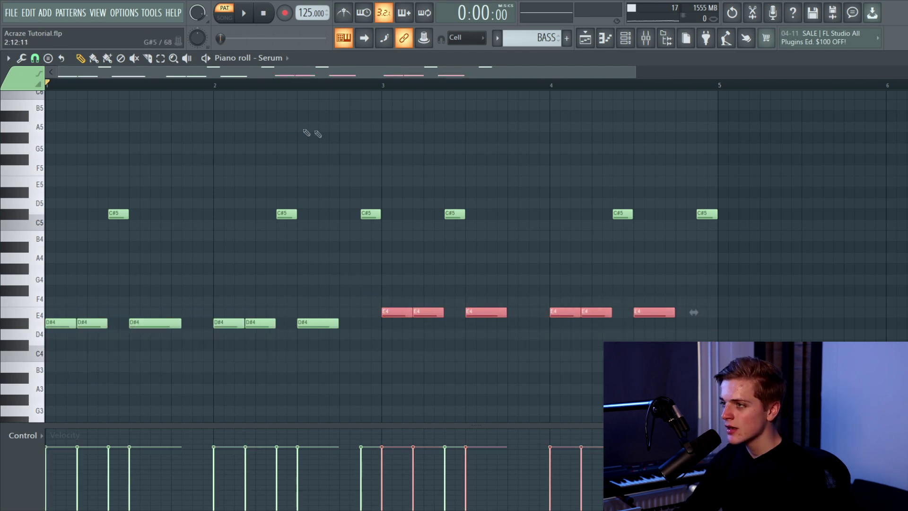
drag(383, 90, 19, 159)
drag(379, 285, 682, 351)
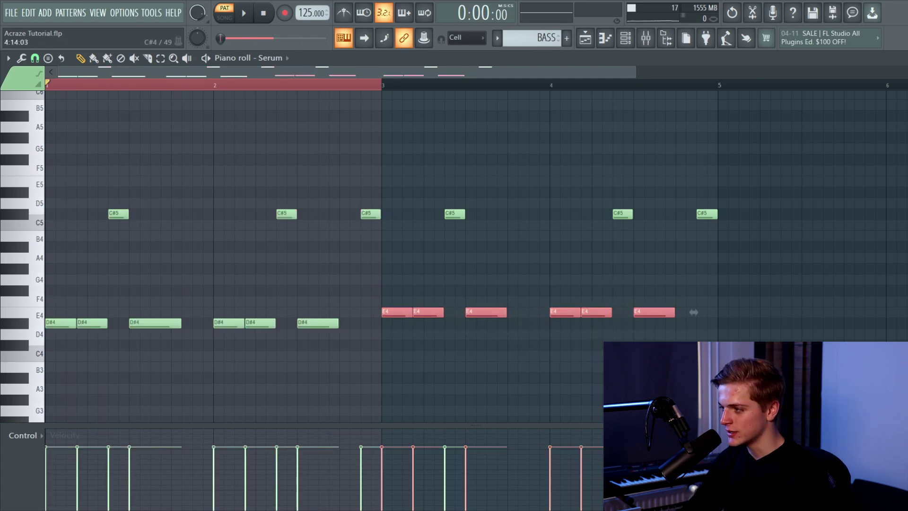
Step: Set the time selection to bars 1 through 4 of the bass pattern and play it through once
key(ctrl+a)
drag(63, 177, 734, 251)
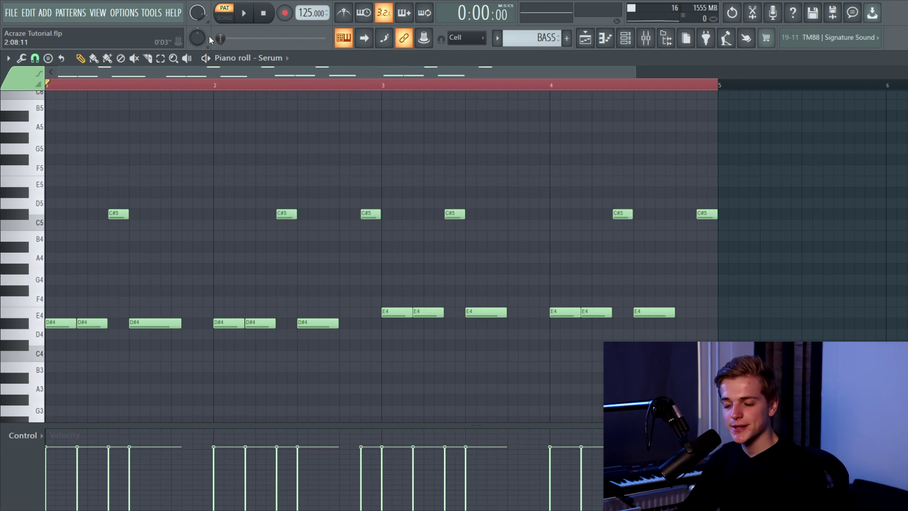
key(space)
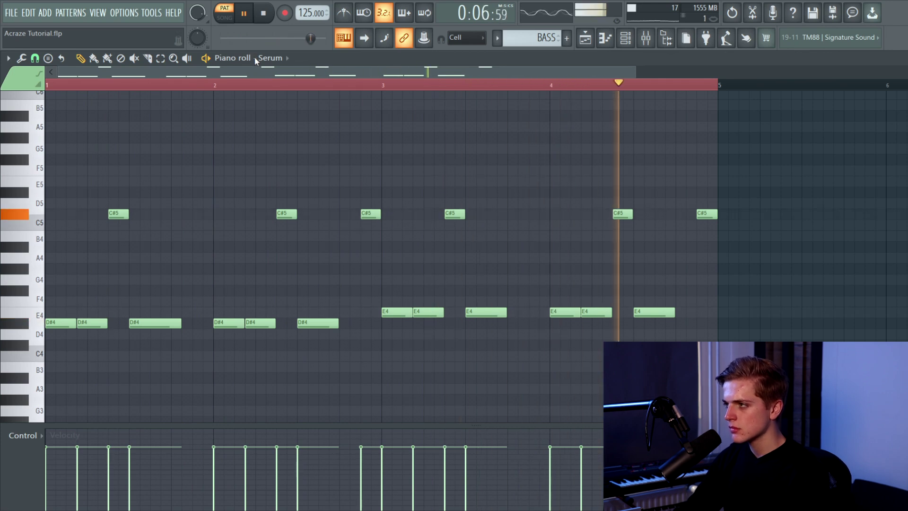
key(space)
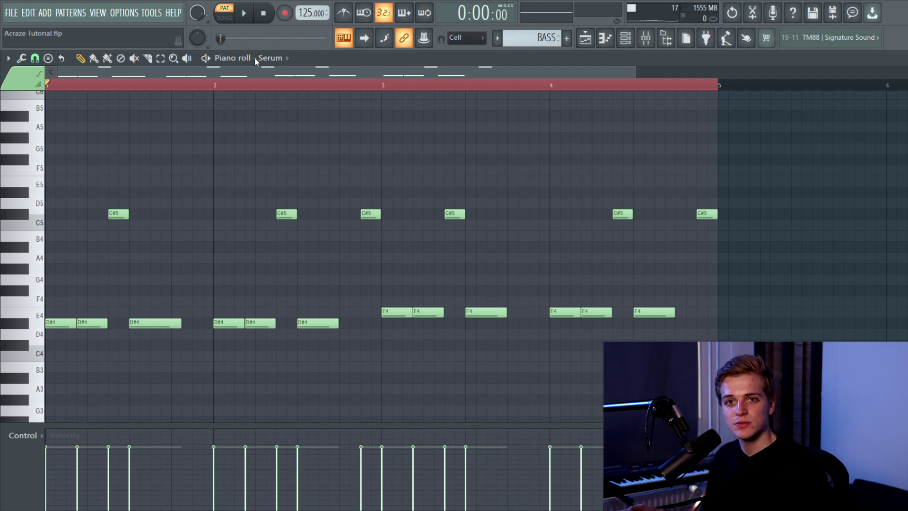
Step: Show the channel rack and play a short part of the bass pattern
click(628, 40)
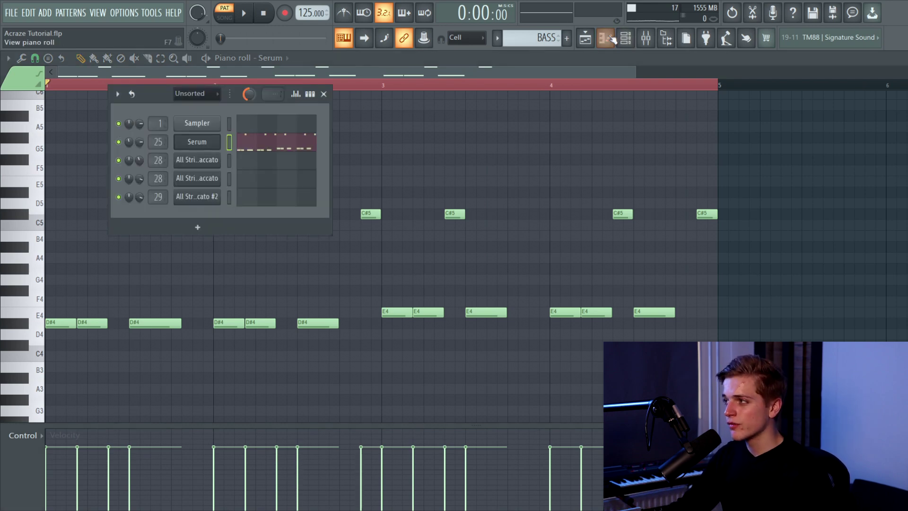
click(646, 39)
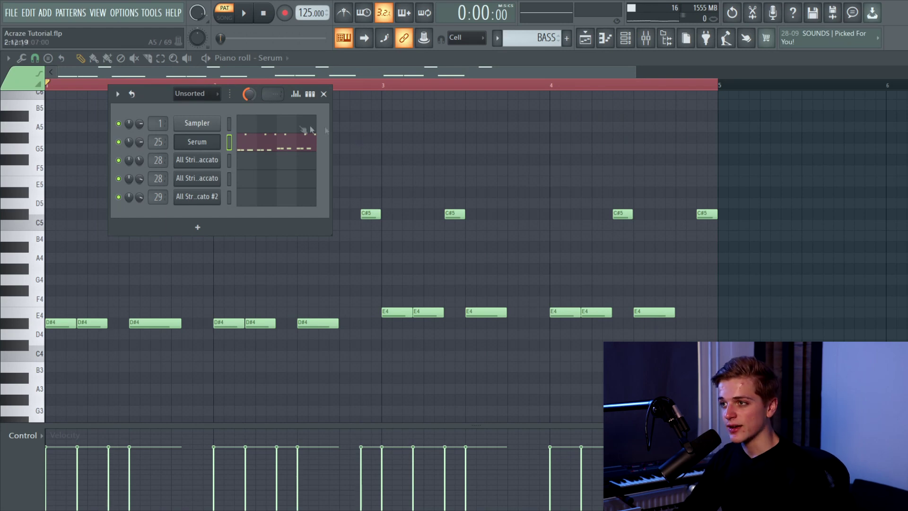
click(245, 13)
click(245, 13)
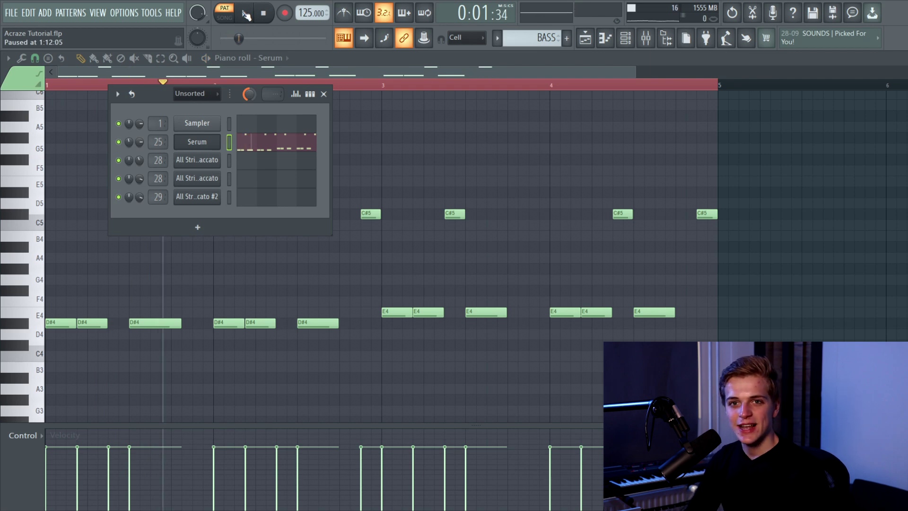
Step: Open the Serum bass channel and examine envelope 2 and its modulation of oscillator A's coarse pitch
click(215, 143)
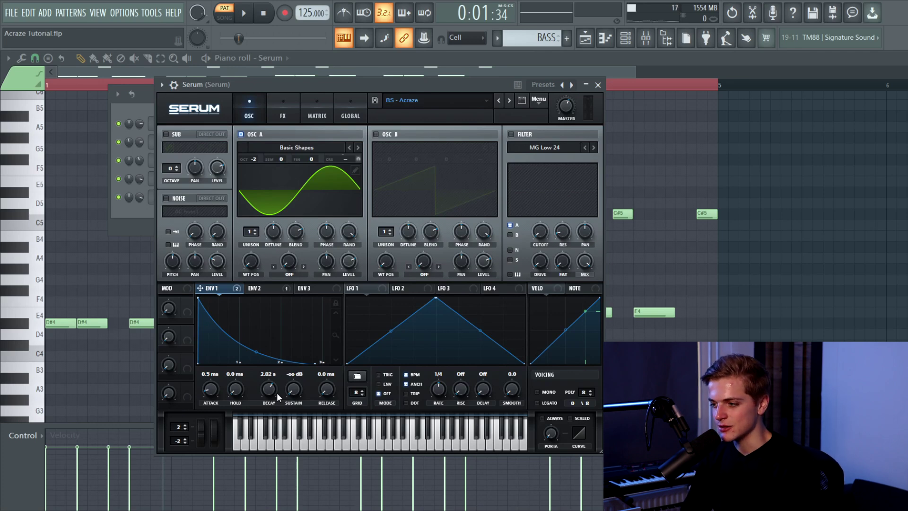
click(259, 288)
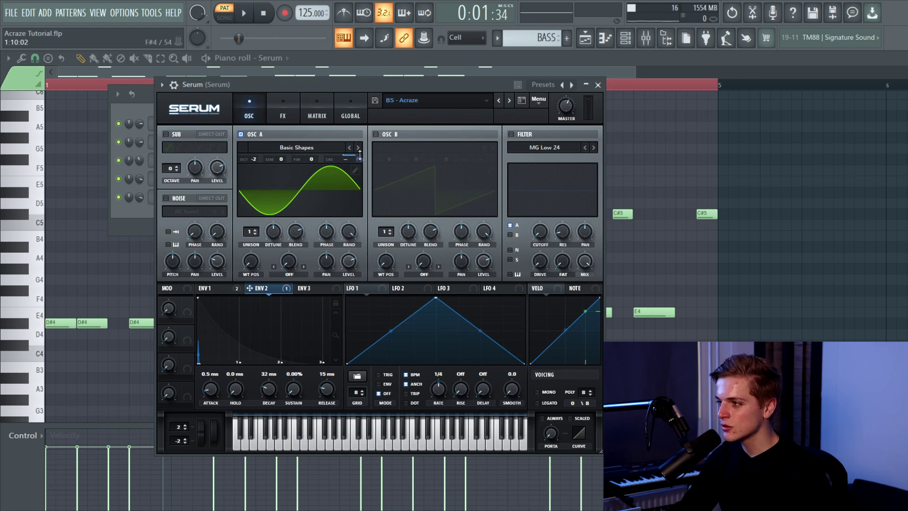
mouse_move(357, 159)
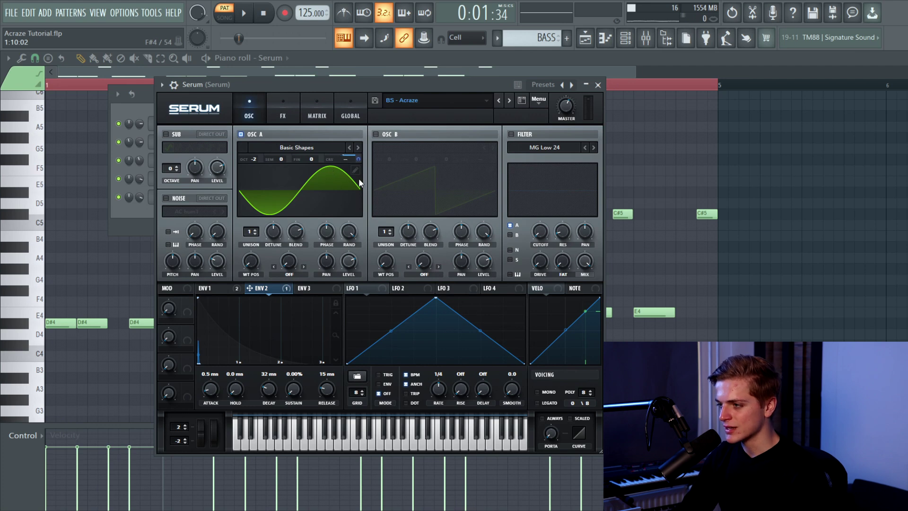
right_click(363, 160)
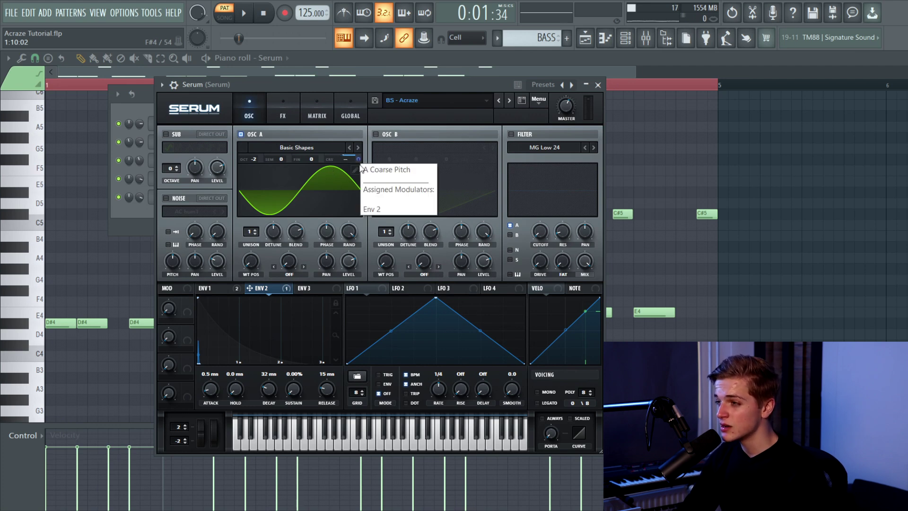
click(263, 177)
Step: Review Serum's distortion, compressor and filter effects and check which of their controls envelope 1 modulates
click(274, 117)
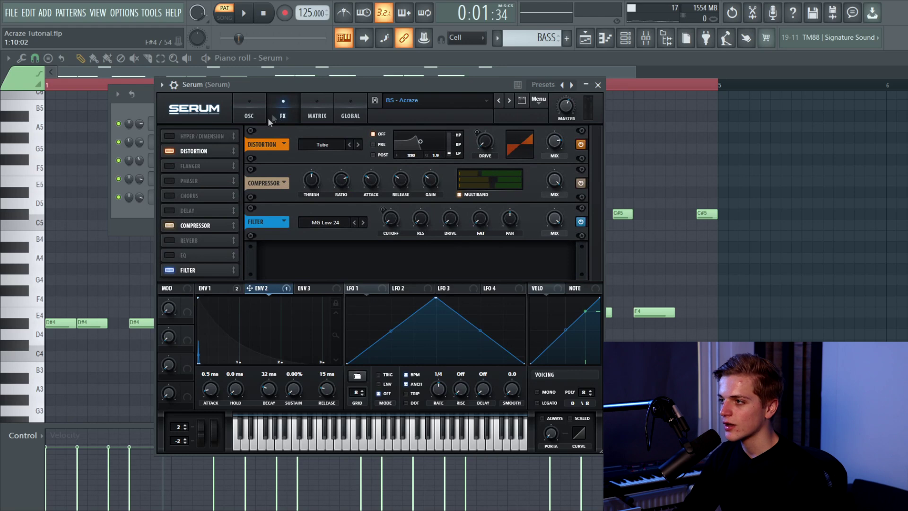
click(220, 288)
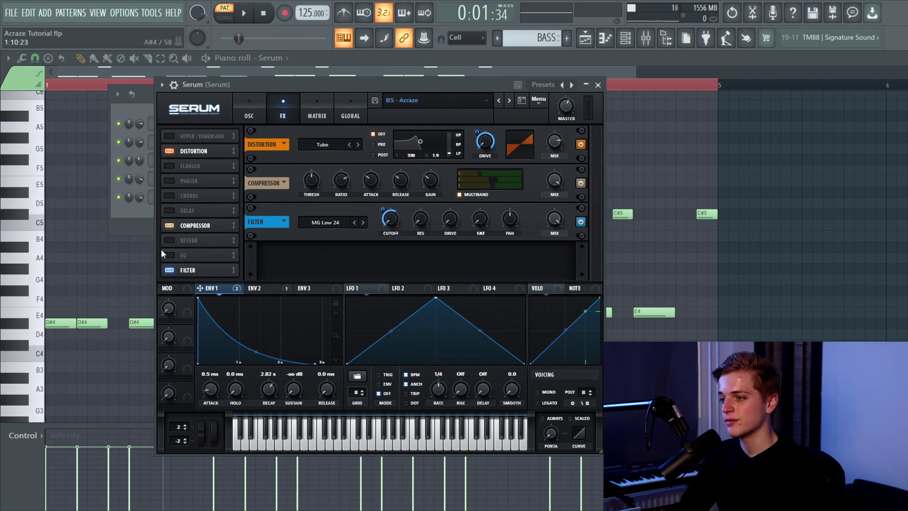
drag(307, 88, 308, 83)
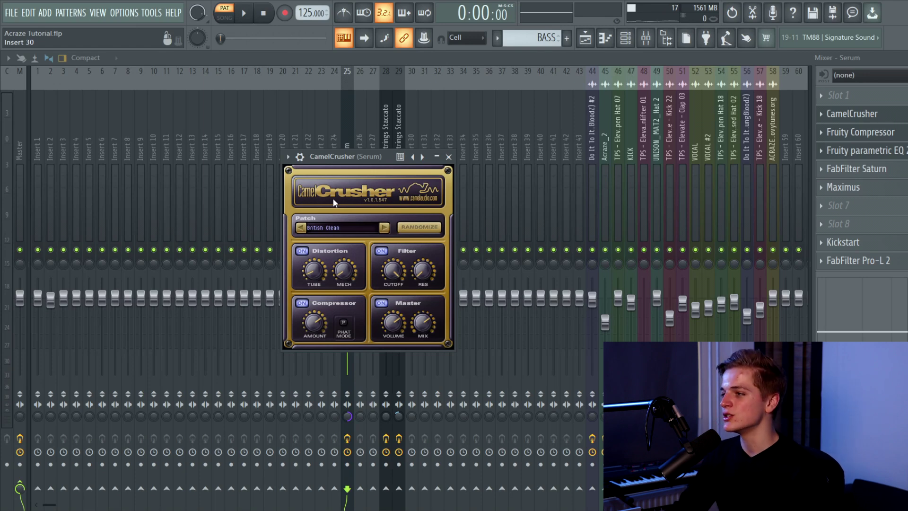
Step: Review the Fruity Compressor settings on the Serum mixer track, close it and open Fruity parametric EQ 2
click(861, 132)
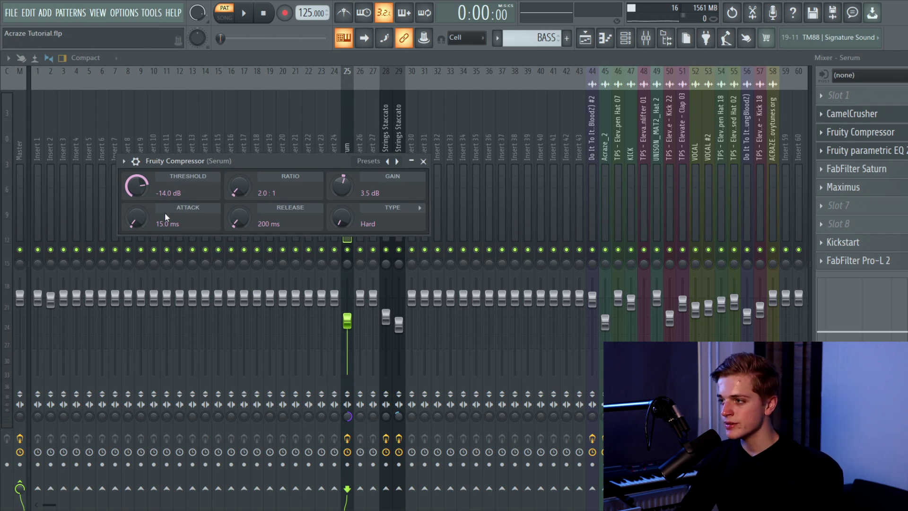
drag(315, 158, 331, 170)
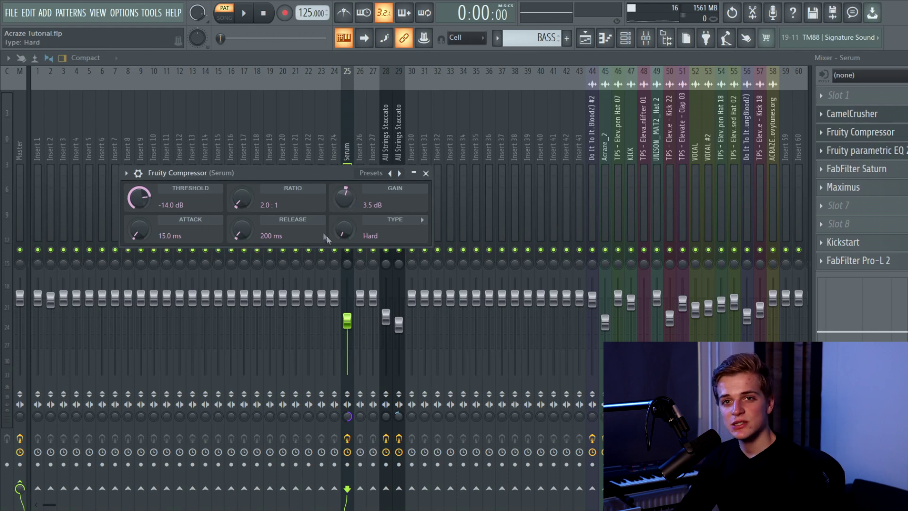
click(426, 173)
click(856, 151)
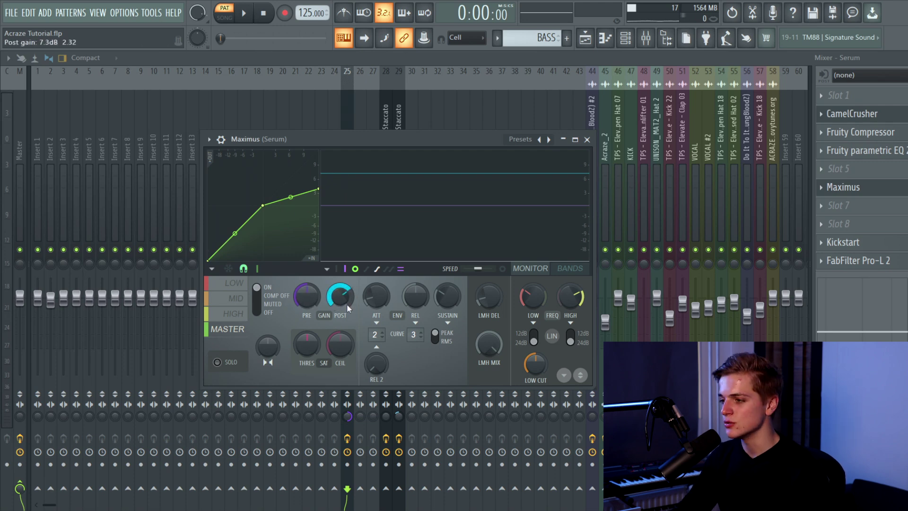
Step: Inspect the low and high band compression settings in Maximus on the Serum mixer track
click(235, 283)
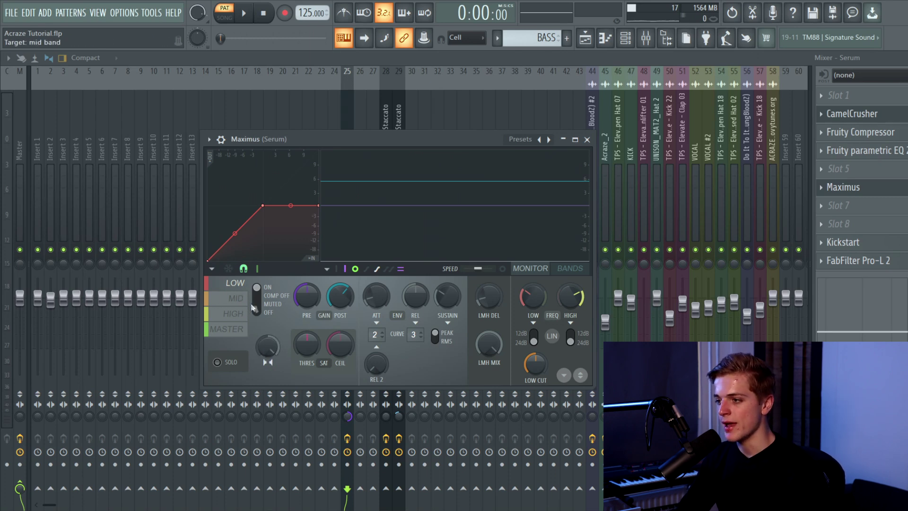
click(246, 315)
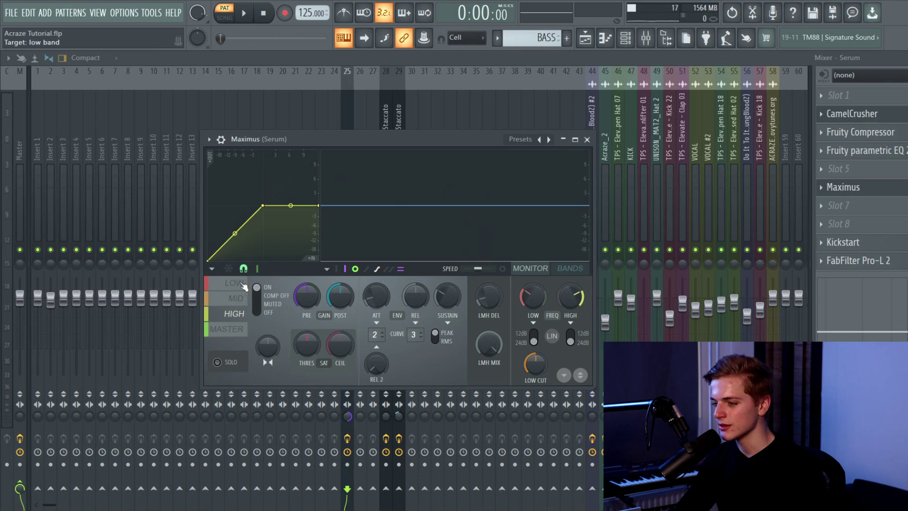
click(244, 284)
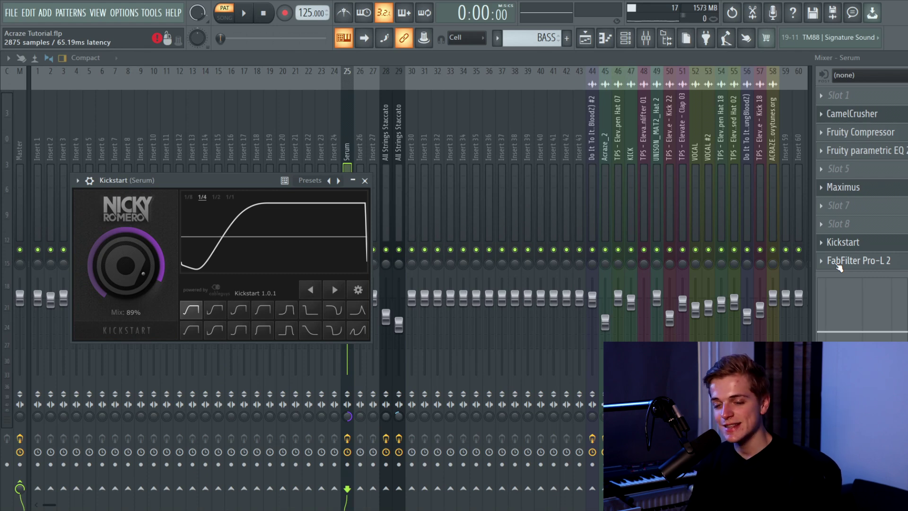
Step: View the FabFilter Pro-L 2 limiter on the Serum mixer track, close it and play the processed bass
click(837, 264)
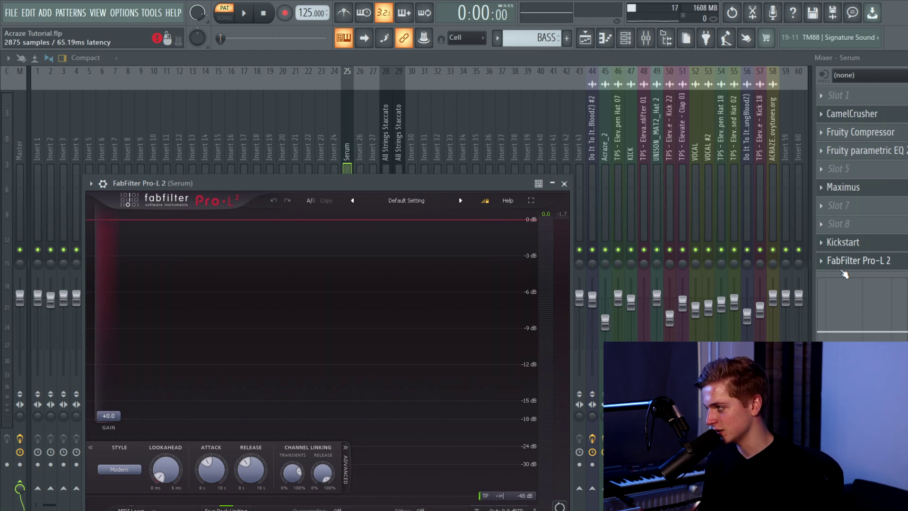
click(845, 271)
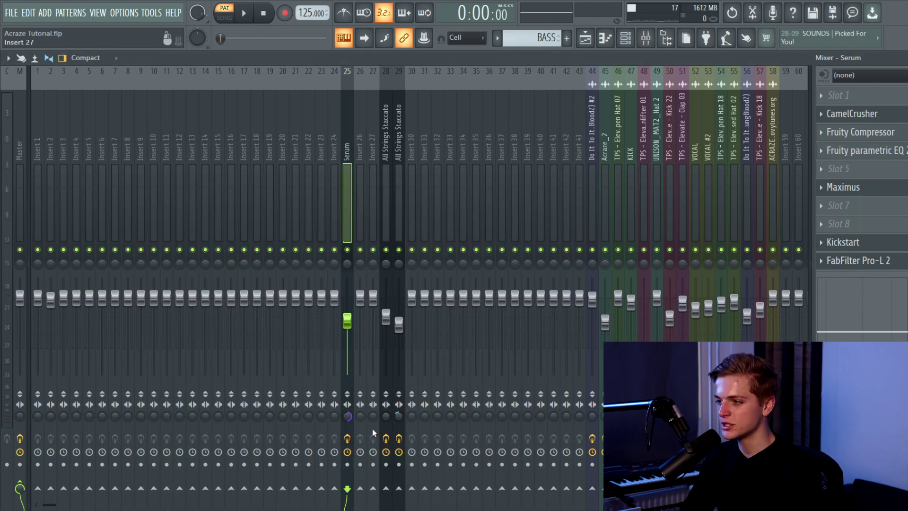
key(space)
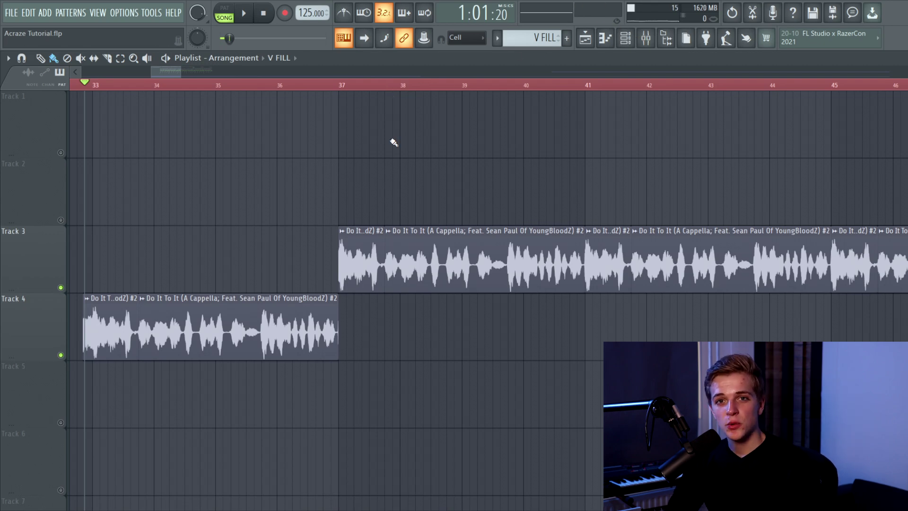
Step: Play the vocal clip on Track 4 and inspect its LittleAlterBoy pitch and room reverb plugins
key(space)
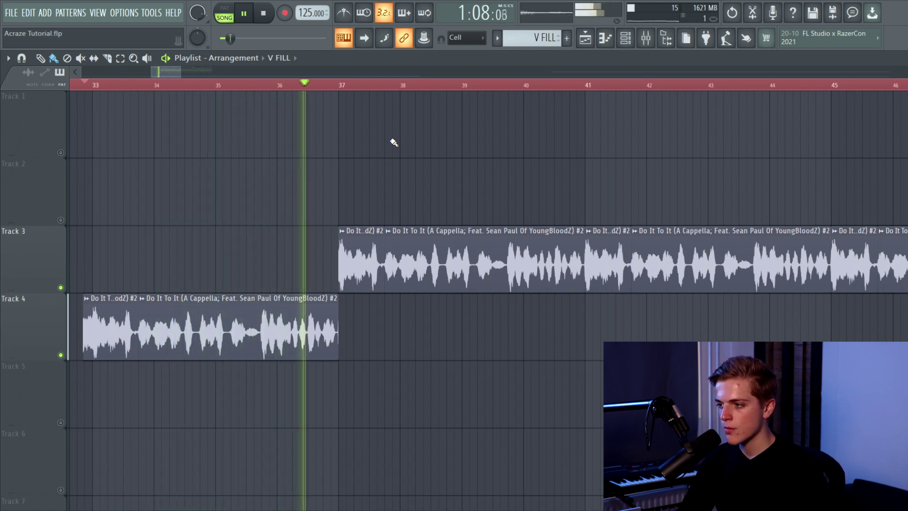
key(space)
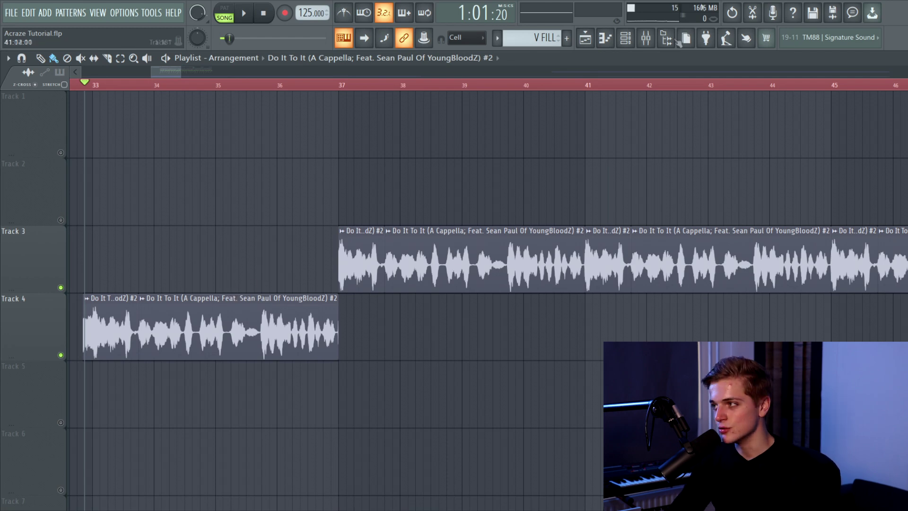
click(646, 38)
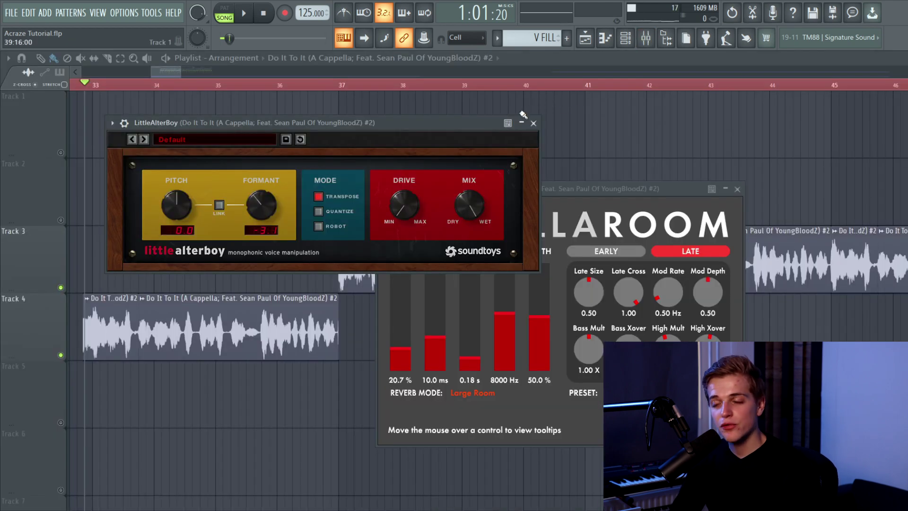
click(601, 200)
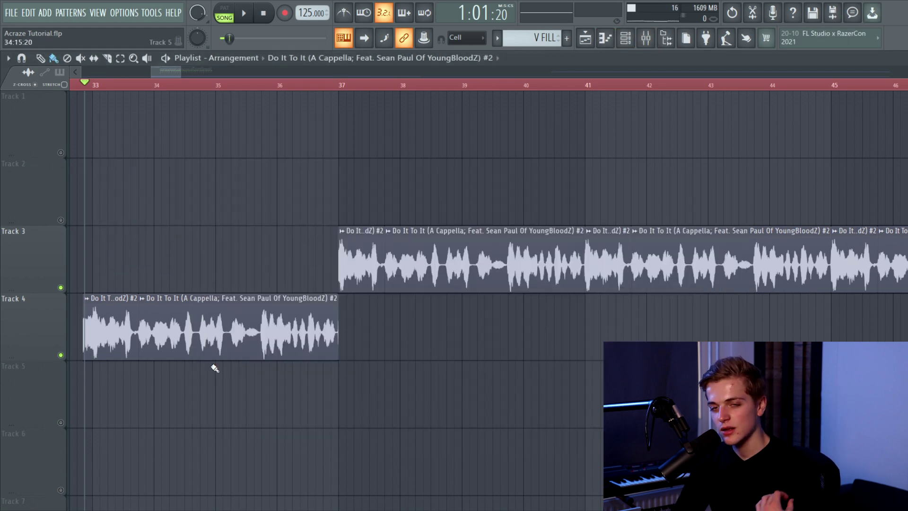
Step: Play the vocal from Track 4 into Track 3 and replay the transition from just before bar 37
key(space)
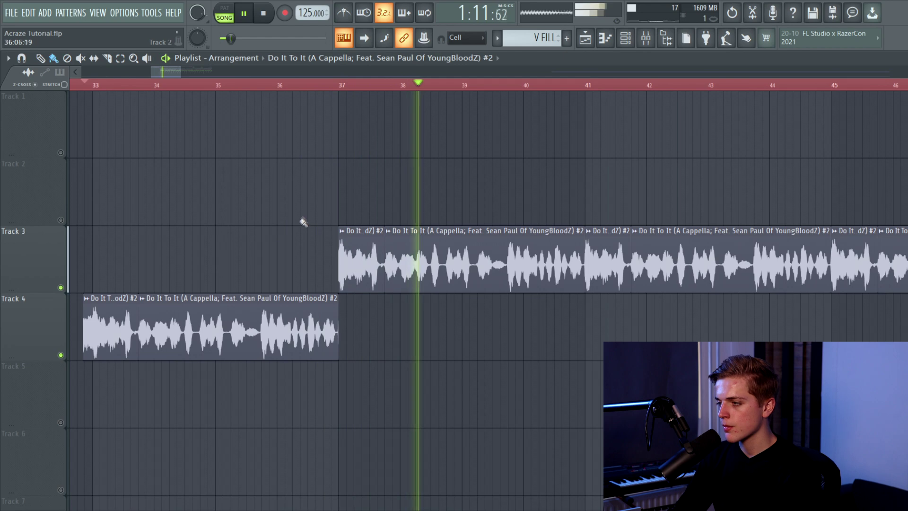
key(space)
click(323, 85)
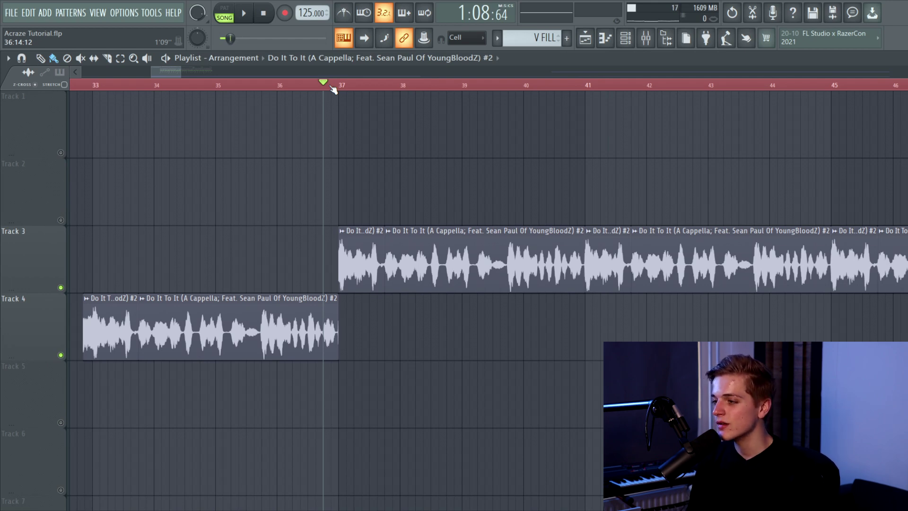
key(space)
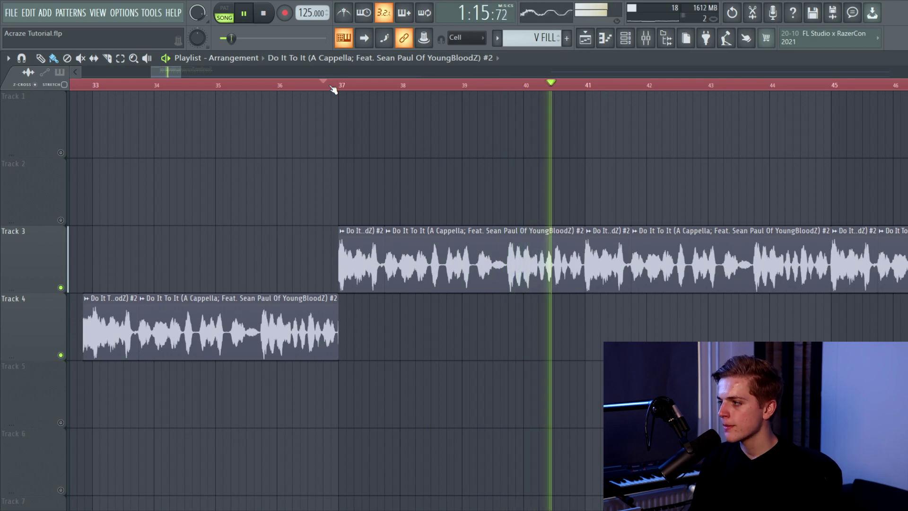
key(space)
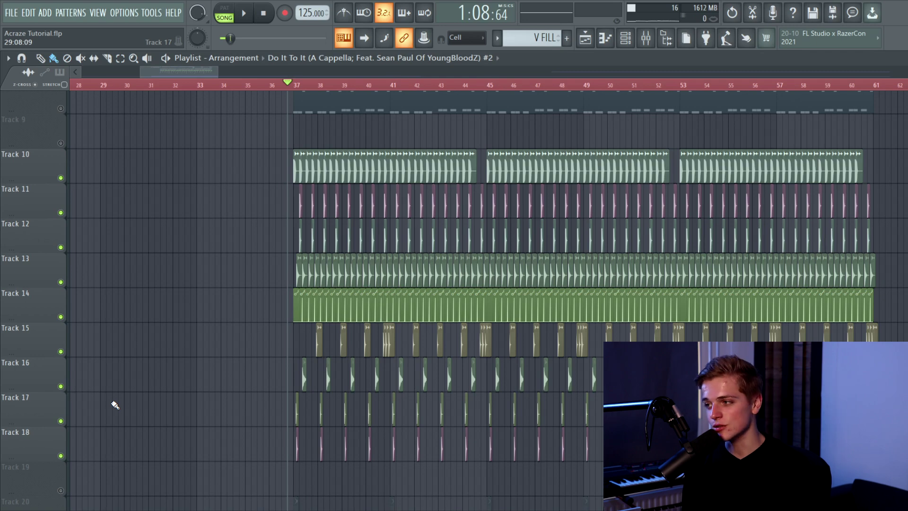
Step: Unmute Track 20 below the drum tracks in the playlist
scroll(340, 254, up, 2)
scroll(341, 255, down, 1)
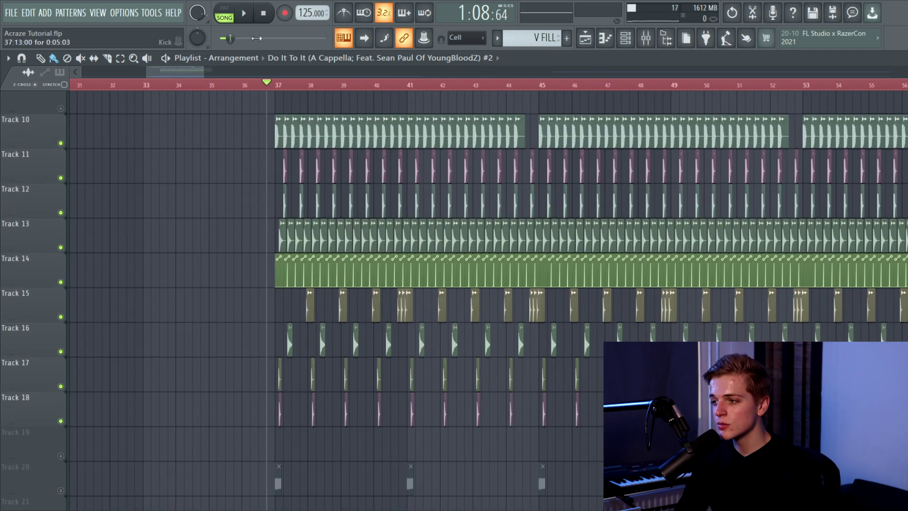
click(61, 490)
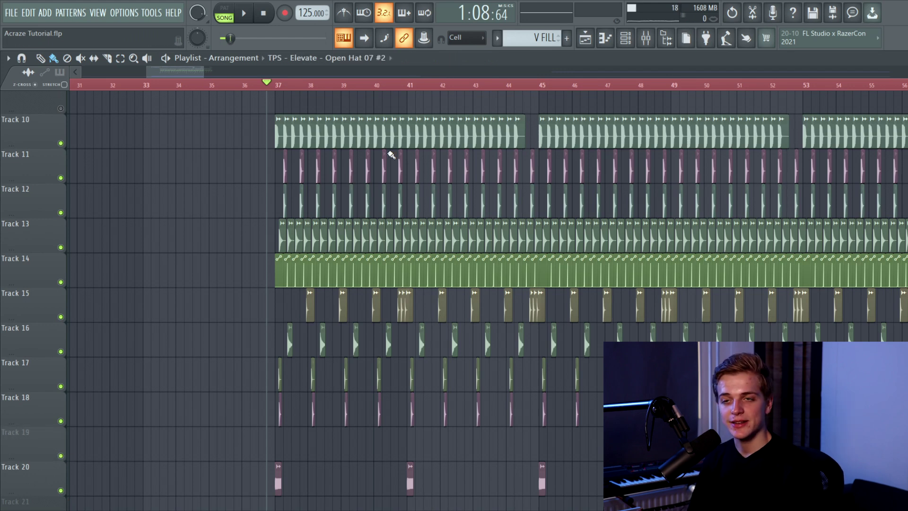
Step: Play the full drum arrangement, and audition only the kick and two clap tracks (Tracks 10 to 12) from bar 37
key(space)
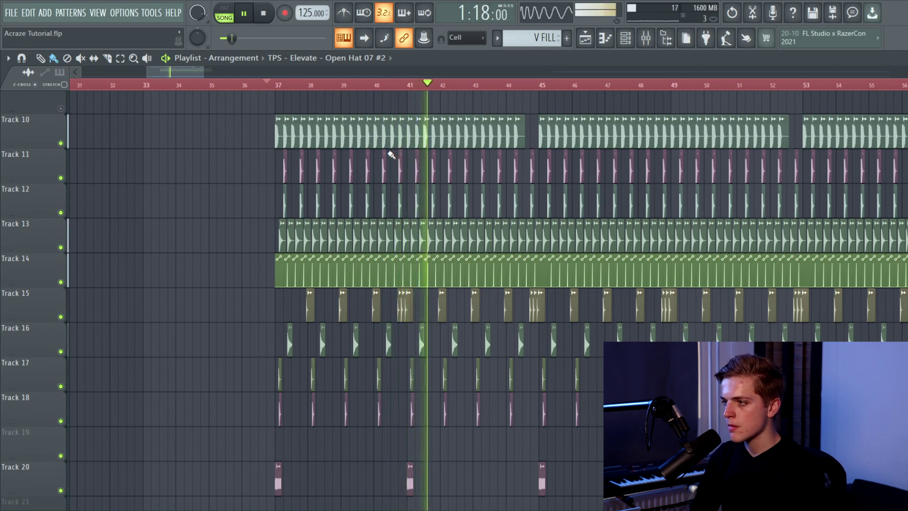
key(space)
scroll(294, 263, up, 5)
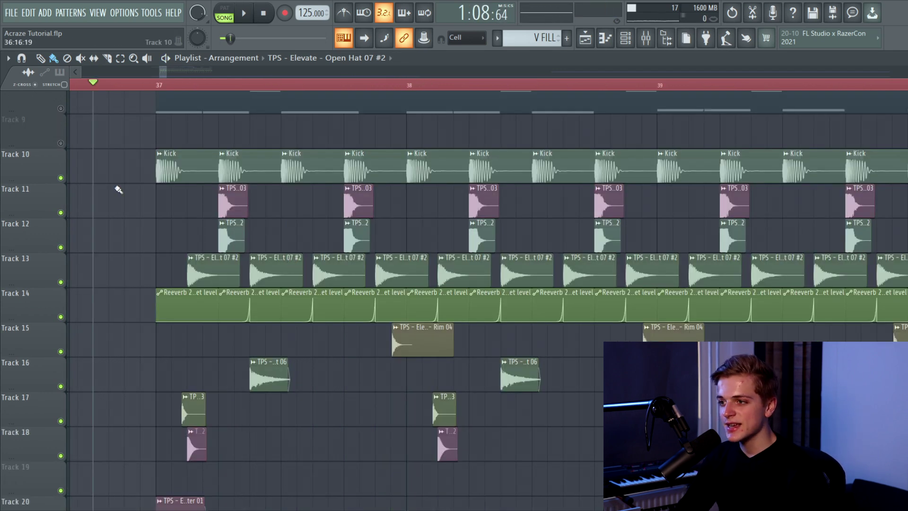
ctrl+click(61, 178)
ctrl+click(61, 212)
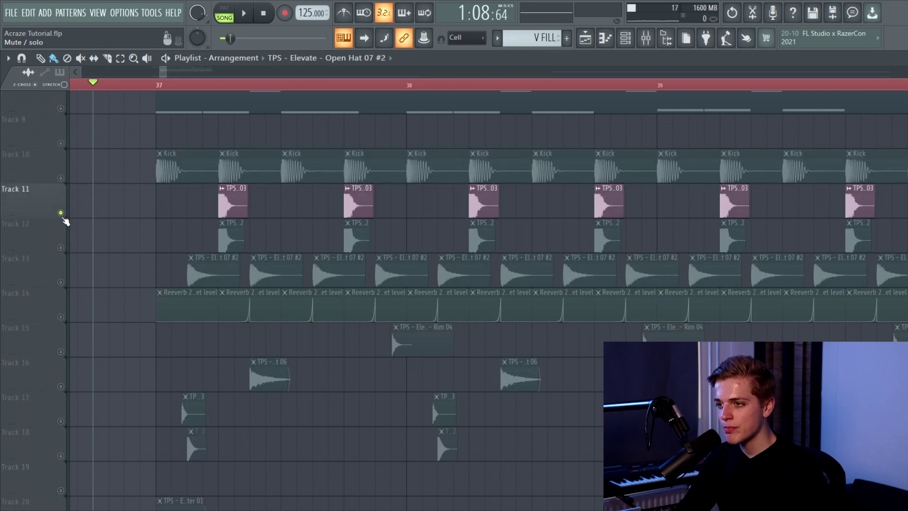
ctrl+click(60, 178)
click(163, 87)
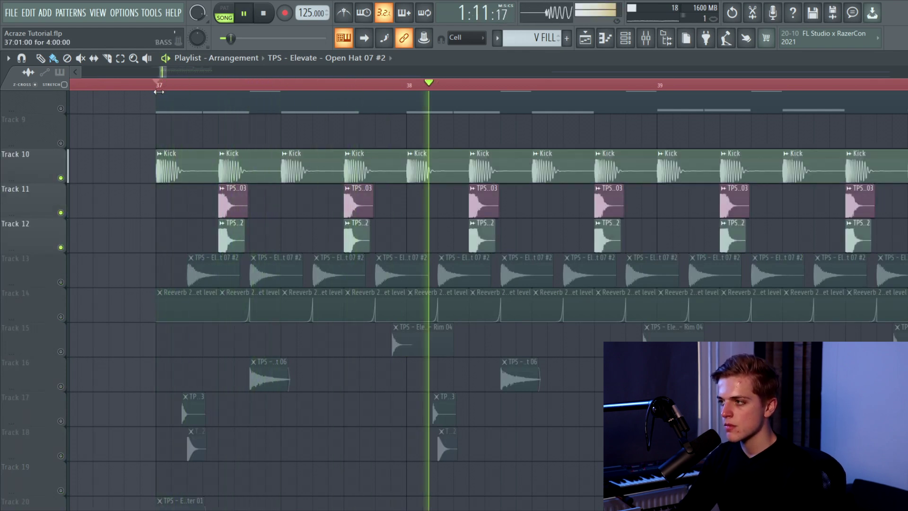
key(space)
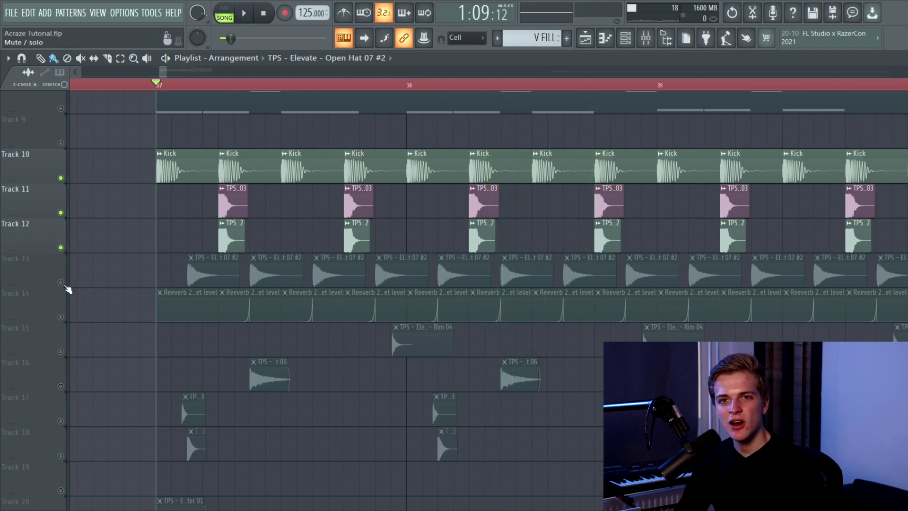
Step: Unmute the open hat on Track 13 and its reverb automation on Track 14, and play them with the kick and claps
click(60, 283)
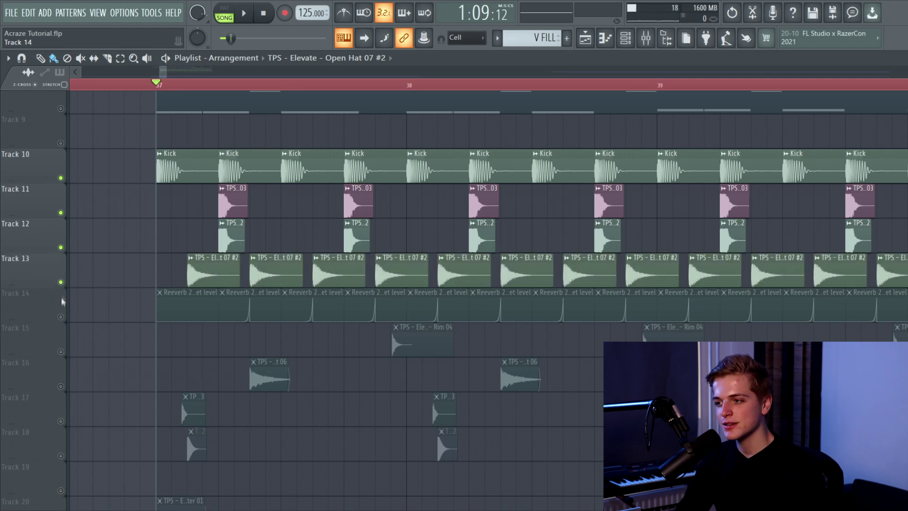
click(61, 317)
key(space)
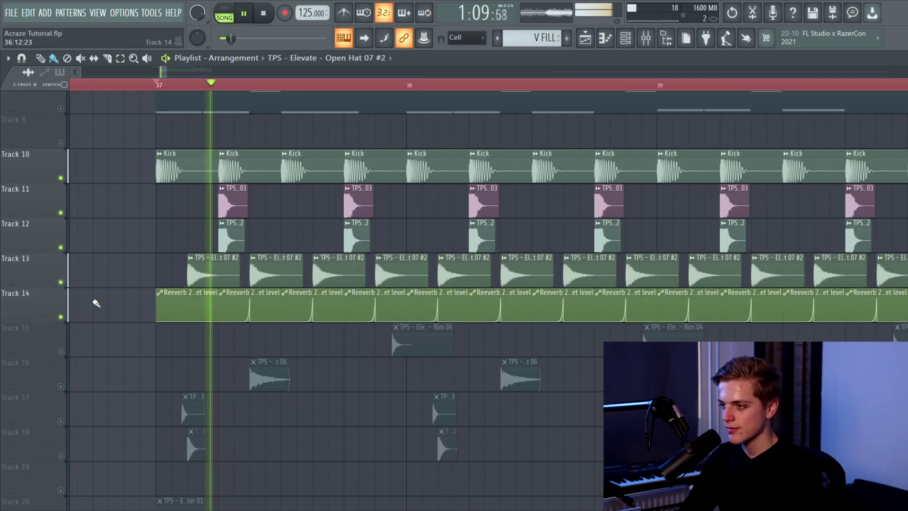
key(space)
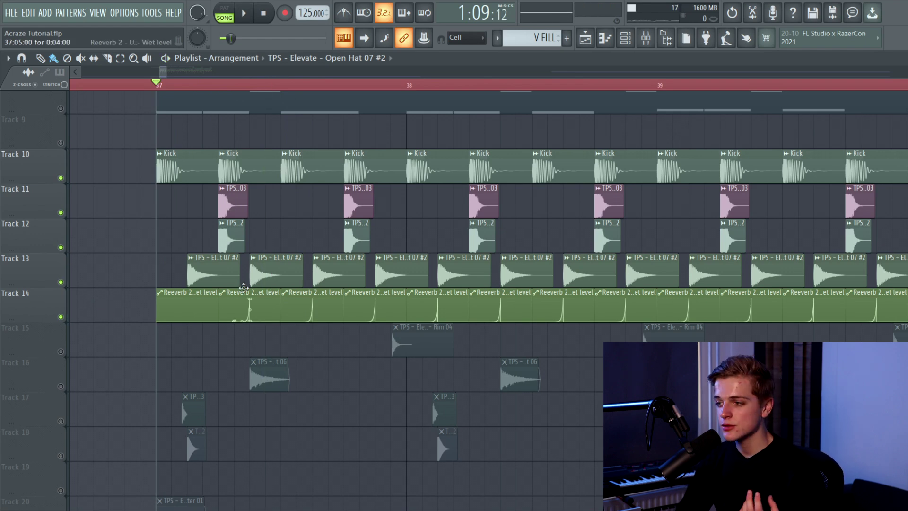
Step: Examine the open hat's Fruity Reeverb 2 plugin, close it, and view the wet level automation curve on Track 14
ctrl+scroll(244, 287, up, 3)
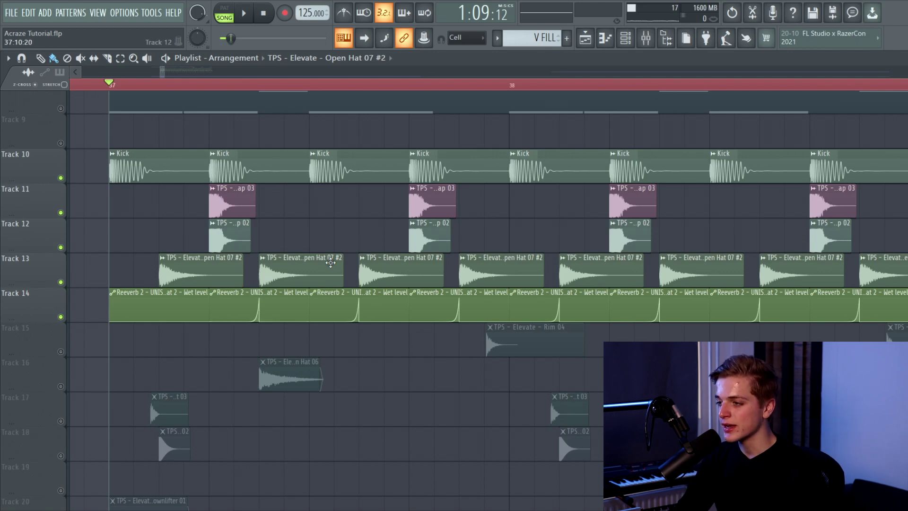
double_click(293, 270)
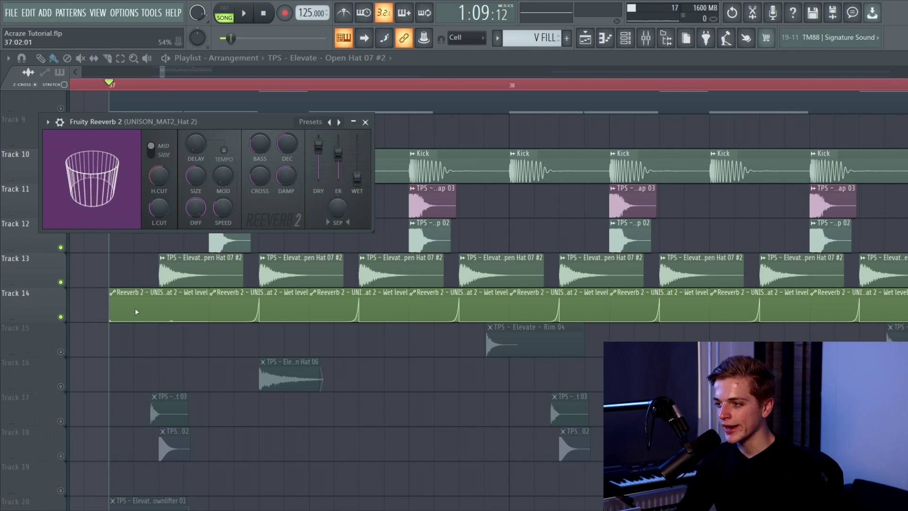
key(Escape)
scroll(250, 333, up, 3)
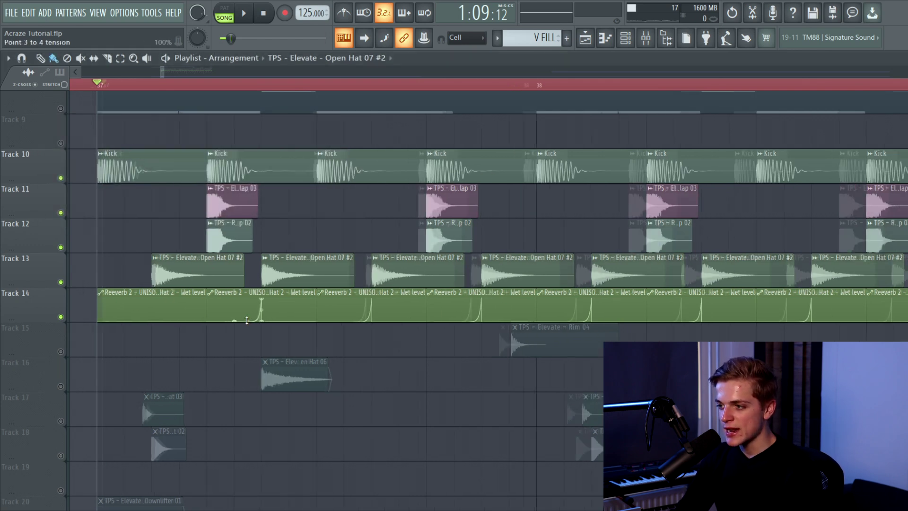
scroll(101, 306, up, 2)
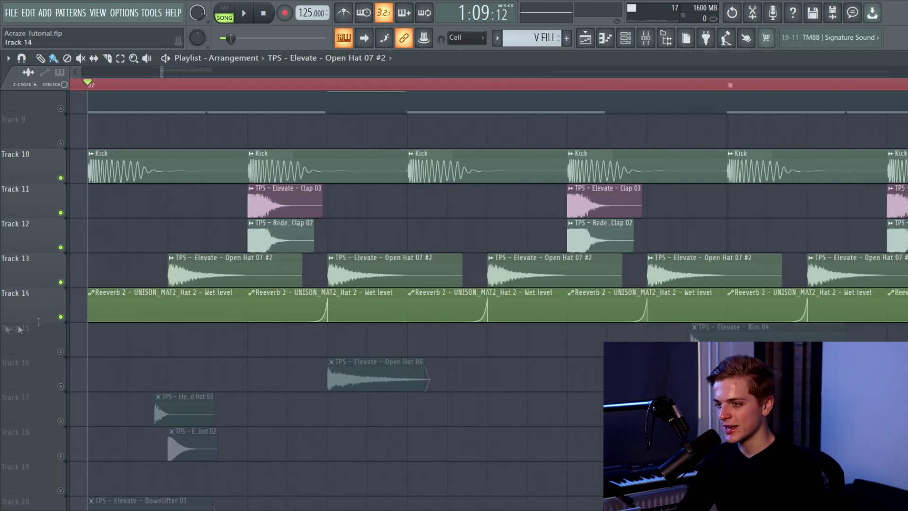
Step: Solo the Track 13 open hat and compare its playback without and with the Track 14 reverb automation
ctrl+click(61, 282)
click(61, 317)
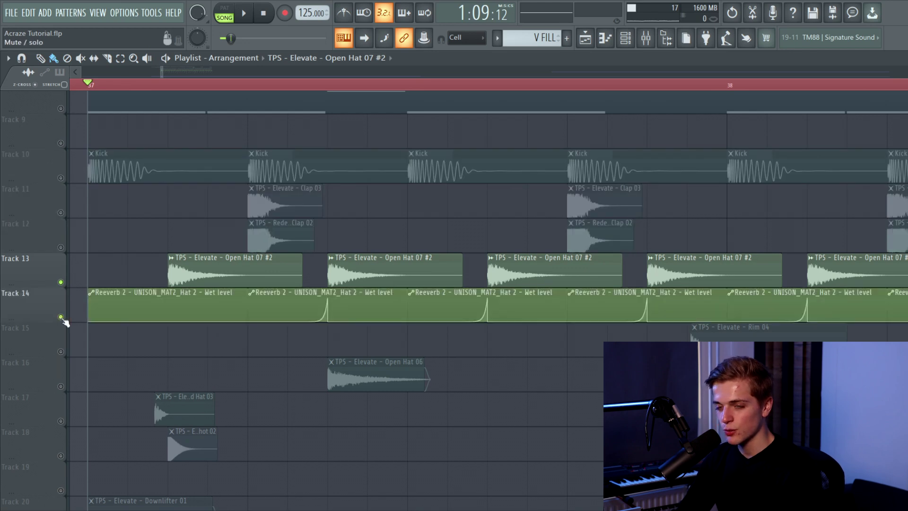
click(60, 317)
key(space)
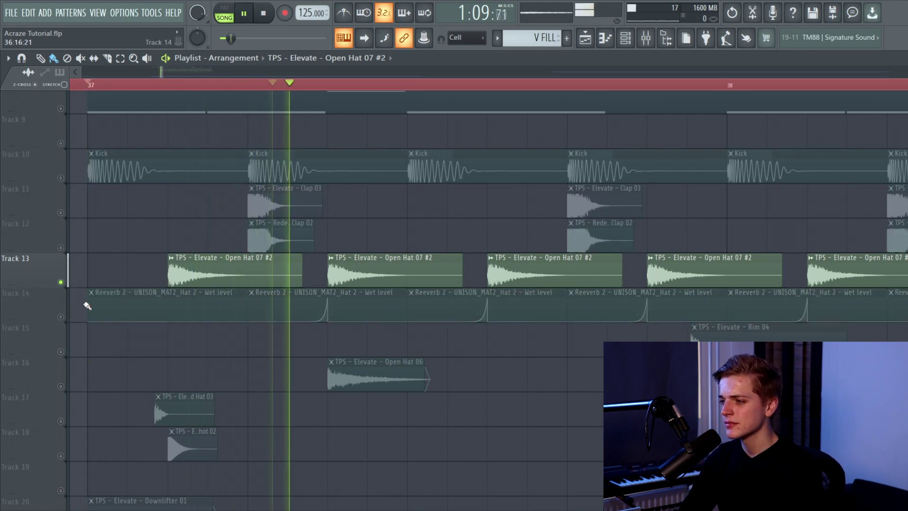
key(space)
click(60, 317)
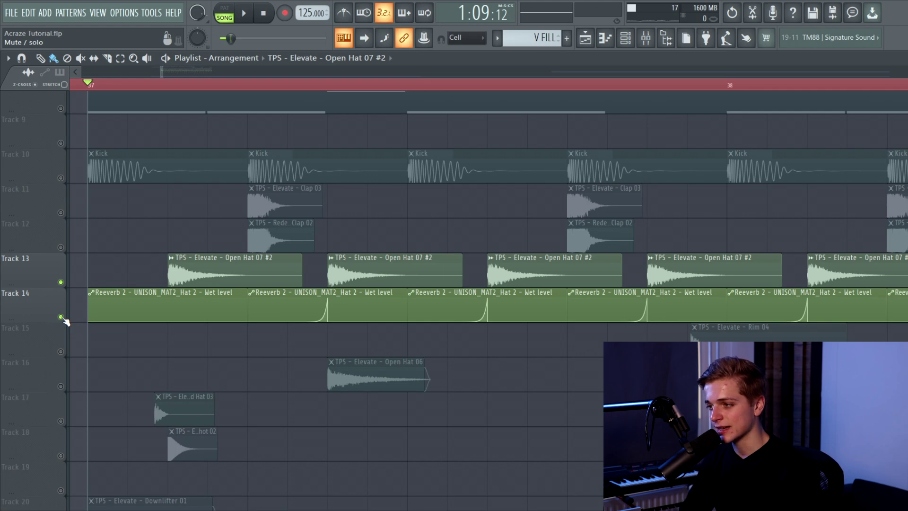
key(space)
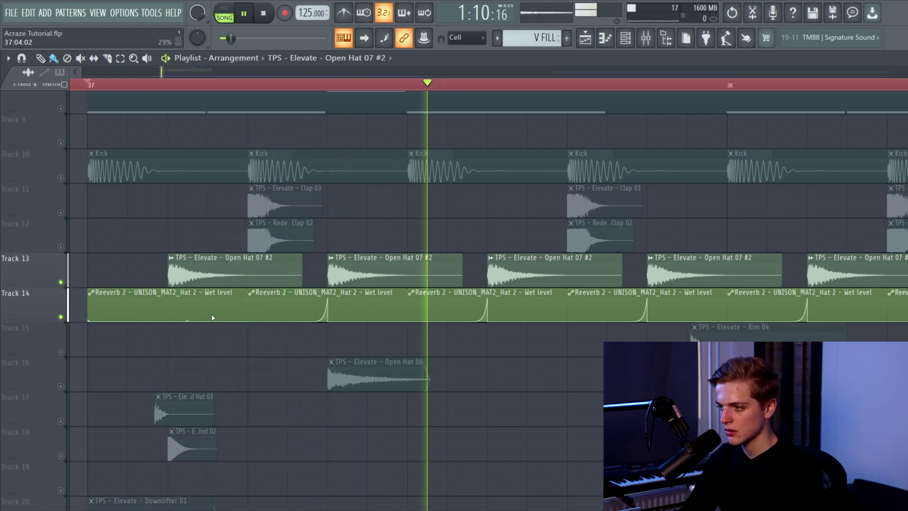
key(space)
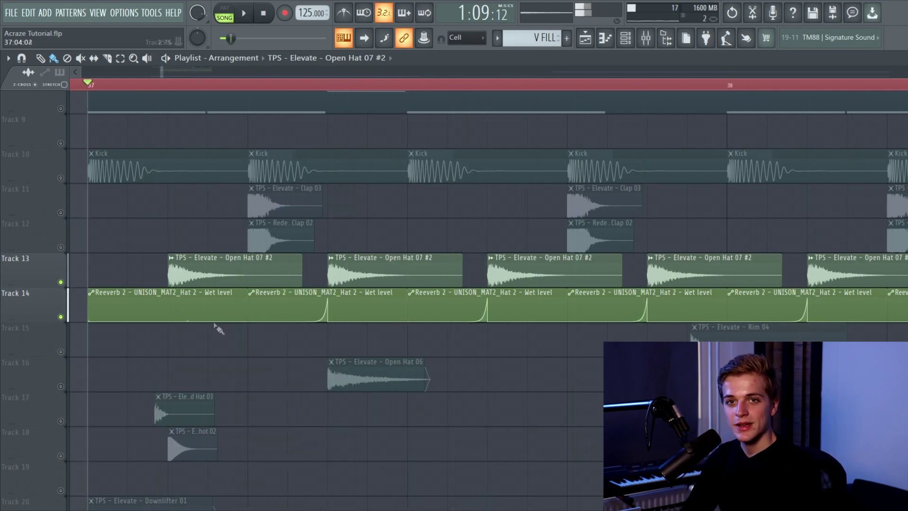
Step: Unmute Tracks 10 to 12 and play the kick and claps together with the automated open hat
drag(60, 246, 67, 179)
key(space)
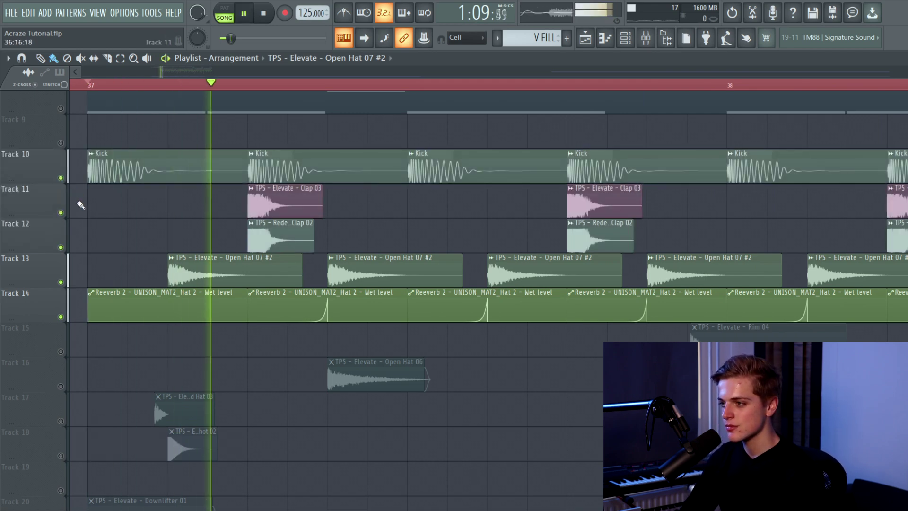
key(space)
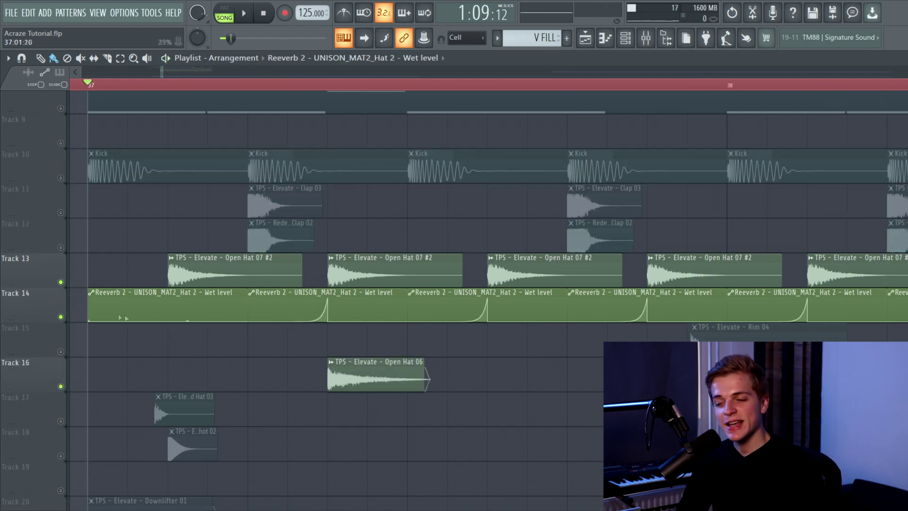
Step: Remove the open hat clips on Track 16 after the first one and play the hats on Tracks 13 and 16 from bar 37
scroll(253, 372, down, 3)
drag(210, 373, 771, 377)
ctrl+click(771, 376)
key(space)
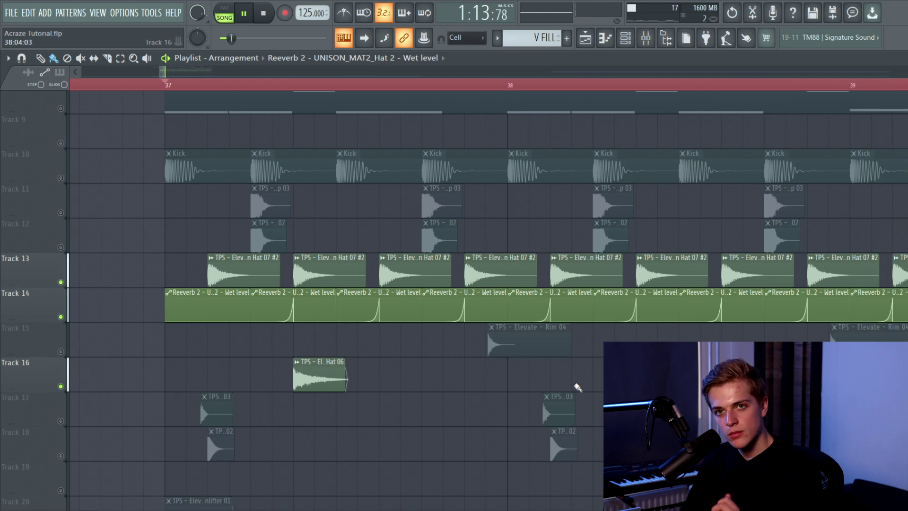
key(space)
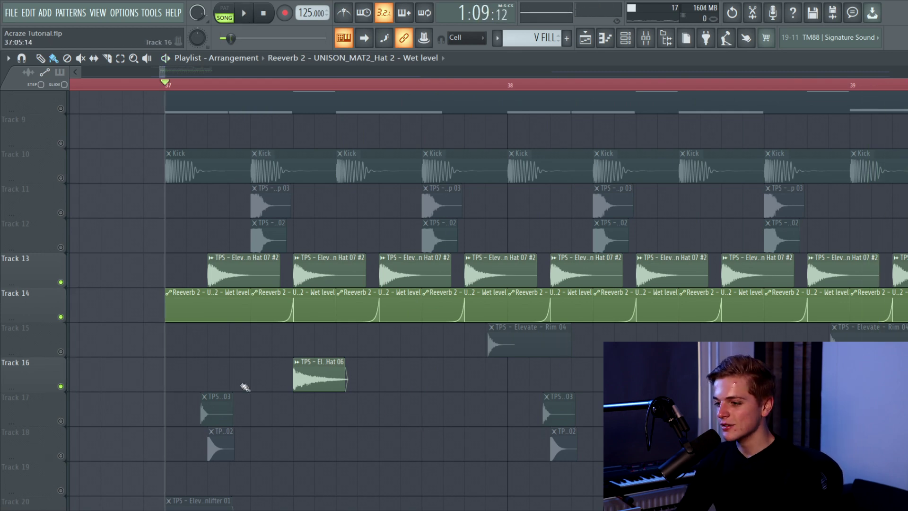
Step: Unmute the percussion on Tracks 15, 17 and 18, mute the hats on Tracks 13 and 16, and play the section from bar 37
scroll(235, 385, down, 3)
drag(61, 386, 68, 289)
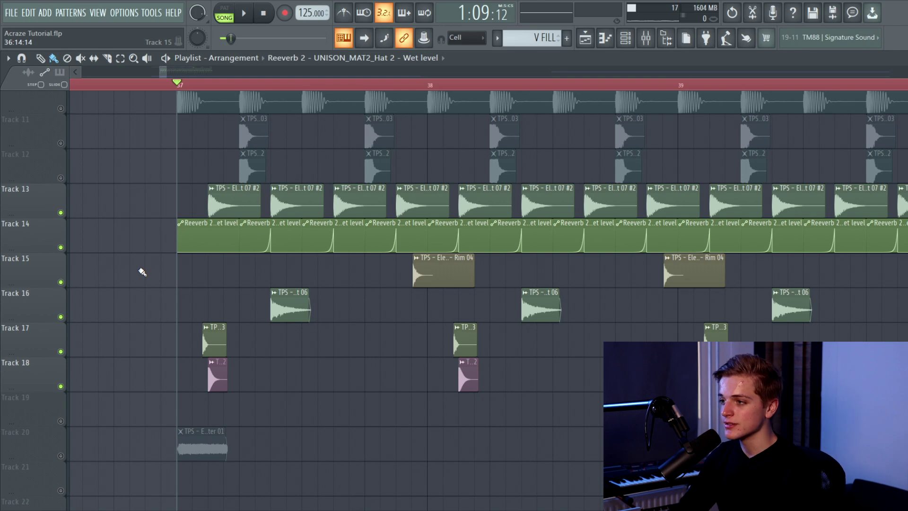
click(61, 213)
click(62, 317)
key(space)
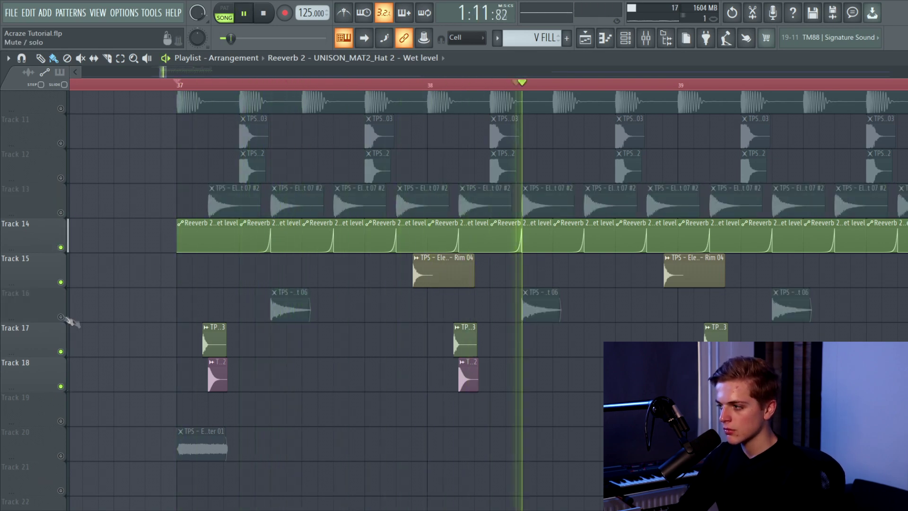
scroll(320, 314, down, 3)
scroll(416, 297, down, 5)
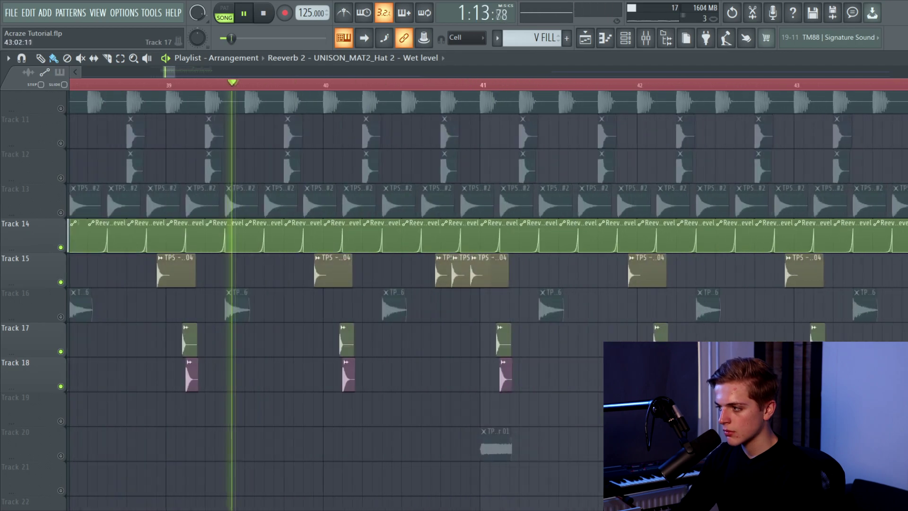
scroll(455, 297, down, 4)
scroll(846, 283, up, 5)
key(space)
Step: Unmute the downlifter clips on Track 20 and play the first one at bar 37
click(62, 317)
scroll(118, 314, down, 6)
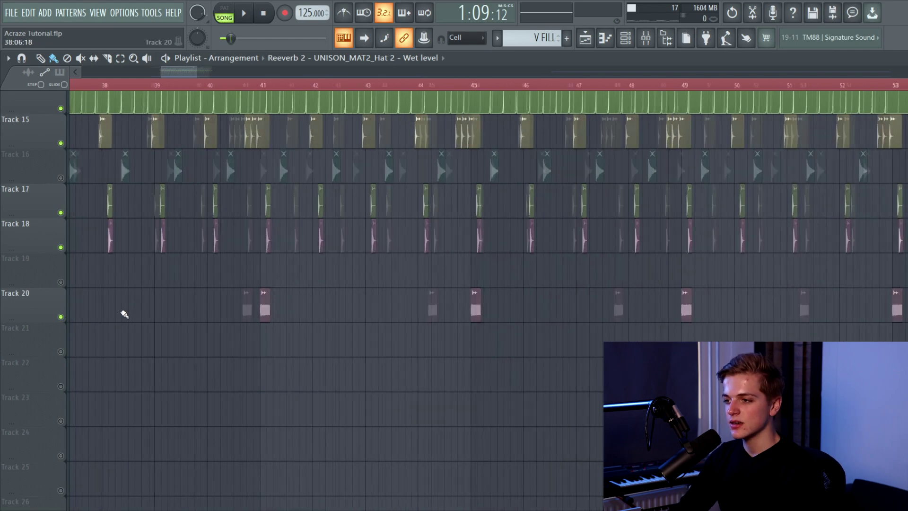
scroll(83, 310, up, 6)
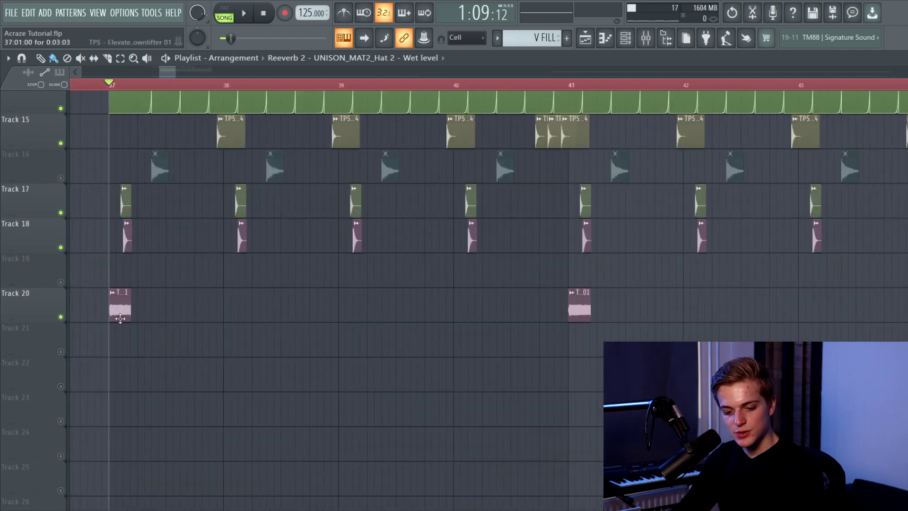
key(space)
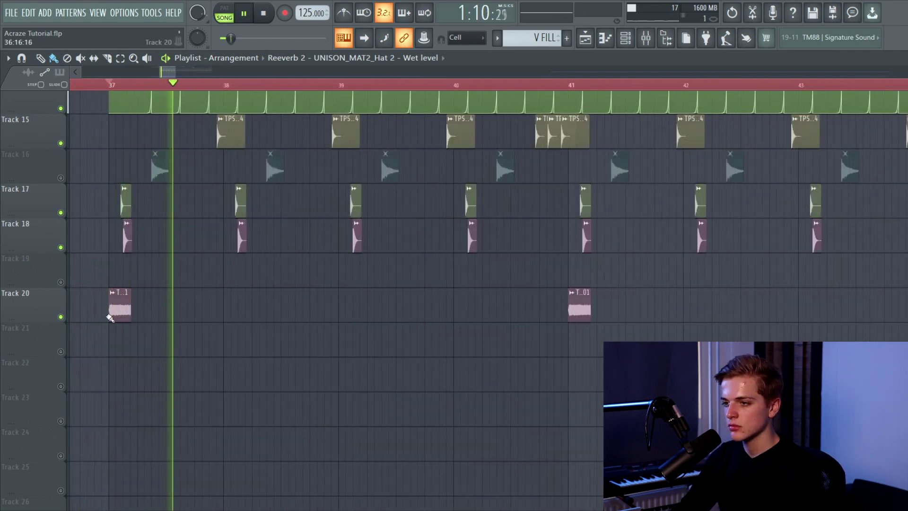
key(space)
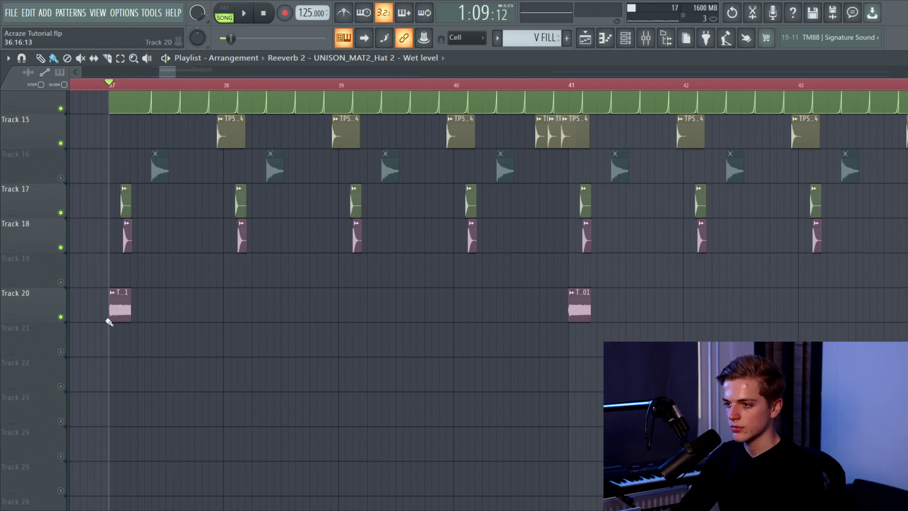
Step: Return to the full arrangement overview and play the transition around bar 53 with all tracks active
scroll(105, 318, up, 6)
scroll(94, 313, up, 1)
scroll(85, 223, down, 5)
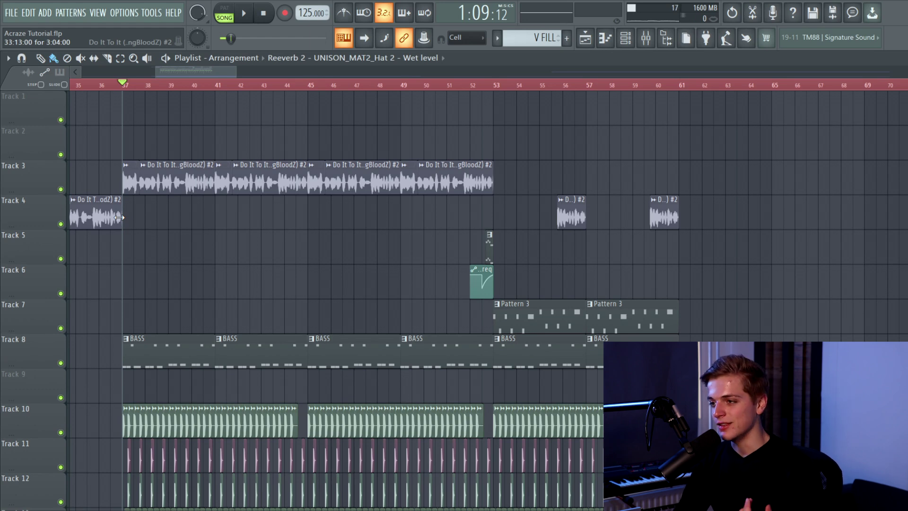
key(space)
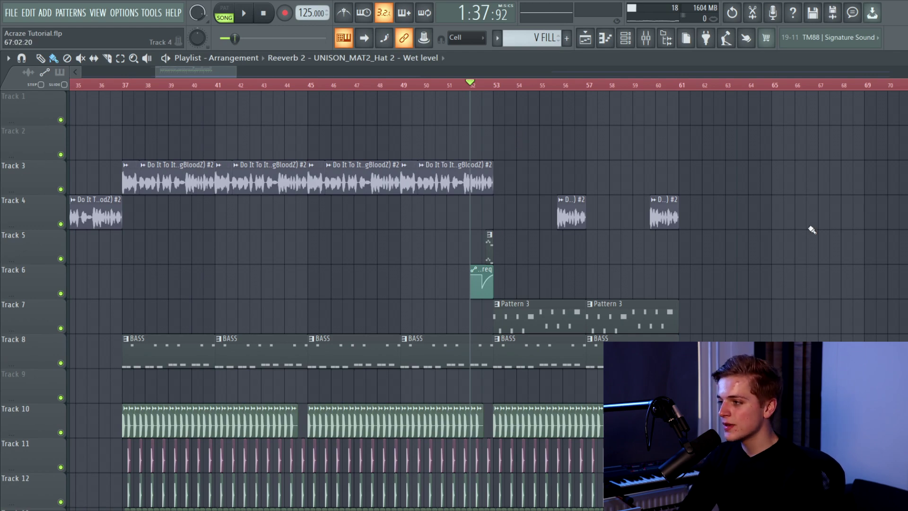
Step: Open the short pattern on Track 5 before bar 53 in the piano roll and play its All Strings Staccato notes
scroll(813, 228, up, 4)
double_click(220, 238)
scroll(184, 188, up, 5)
key(l)
key(space)
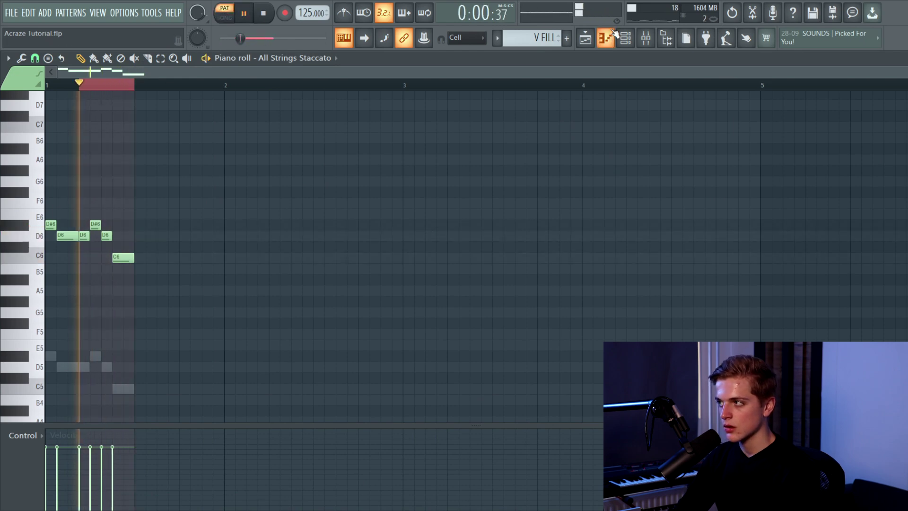
Step: Open the All Strings Staccato channel from the channel rack and view its FLEX preset from the Essential Strings pack
click(626, 38)
click(197, 166)
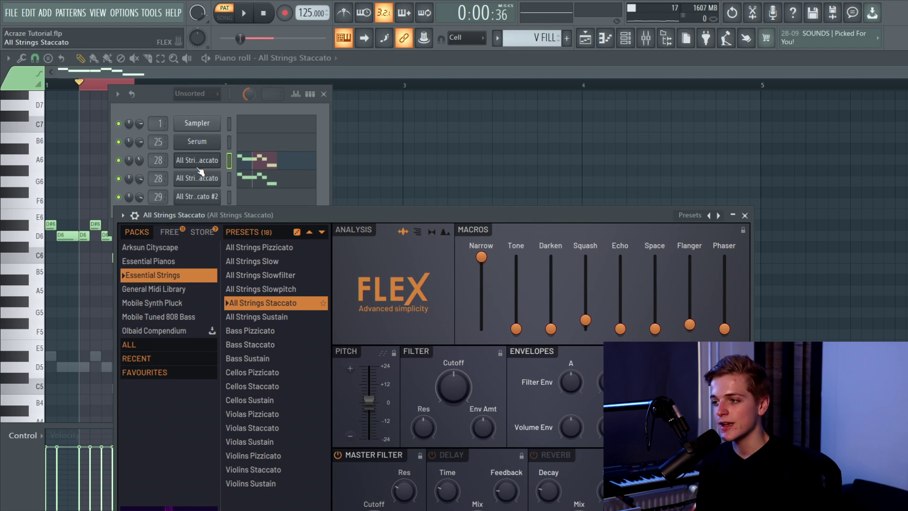
drag(222, 219, 225, 168)
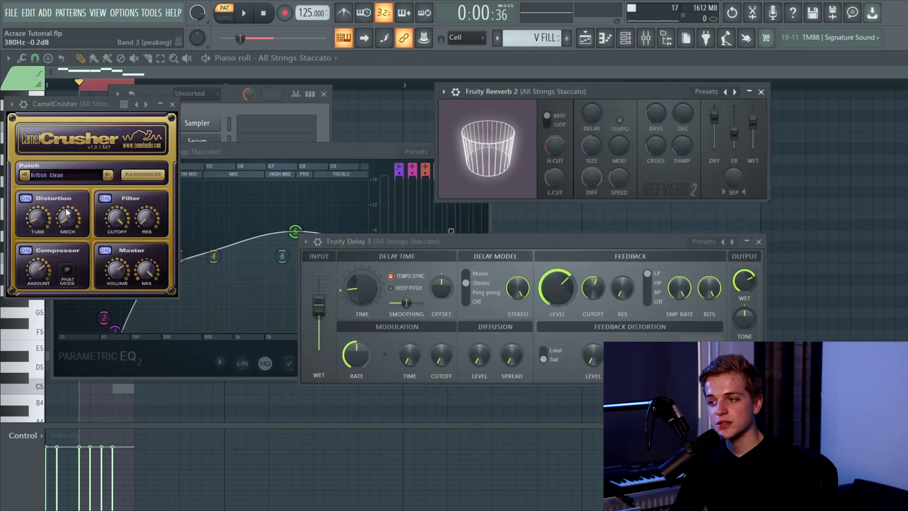
Step: Inspect the Fruity Parametric EQ 2 and Fruity Delay 3 effects on the All Strings Staccato mixer track
click(187, 320)
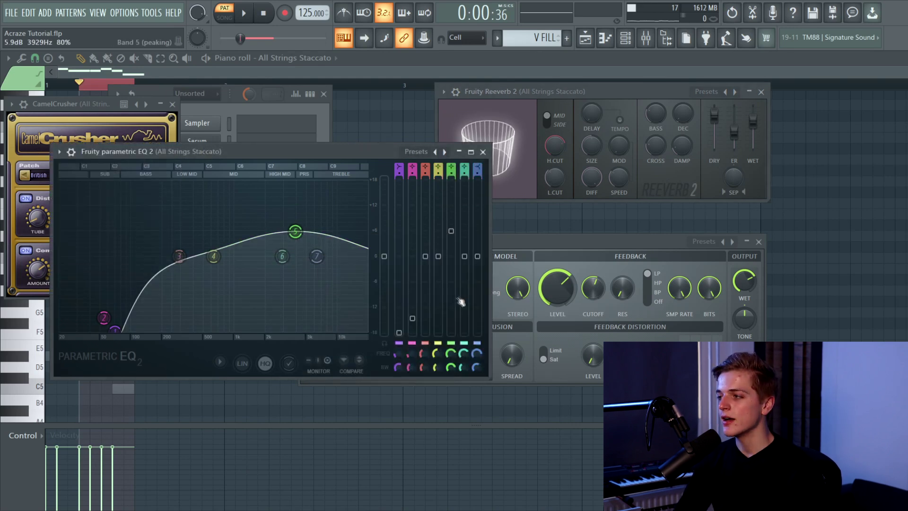
click(540, 235)
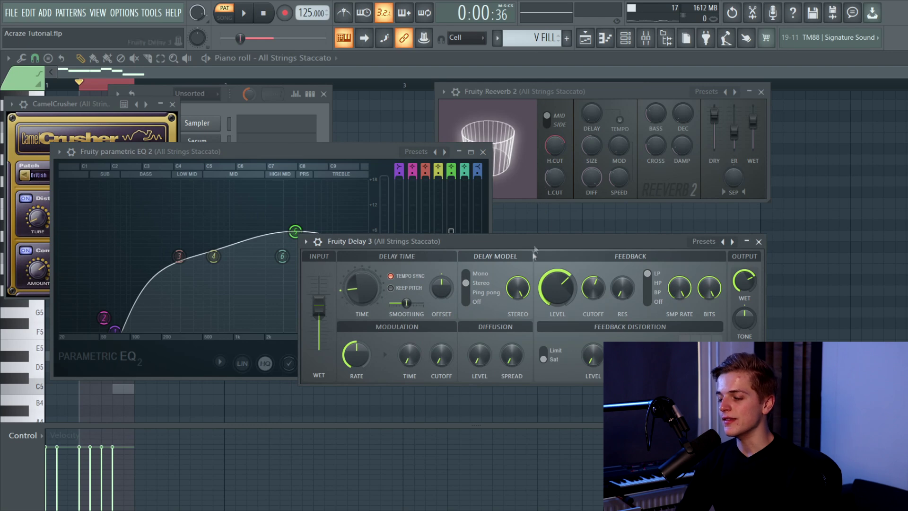
Step: Reopen the V FILL pattern's All Strings Staccato notes in the piano roll from the channel rack
key(F5)
key(F6)
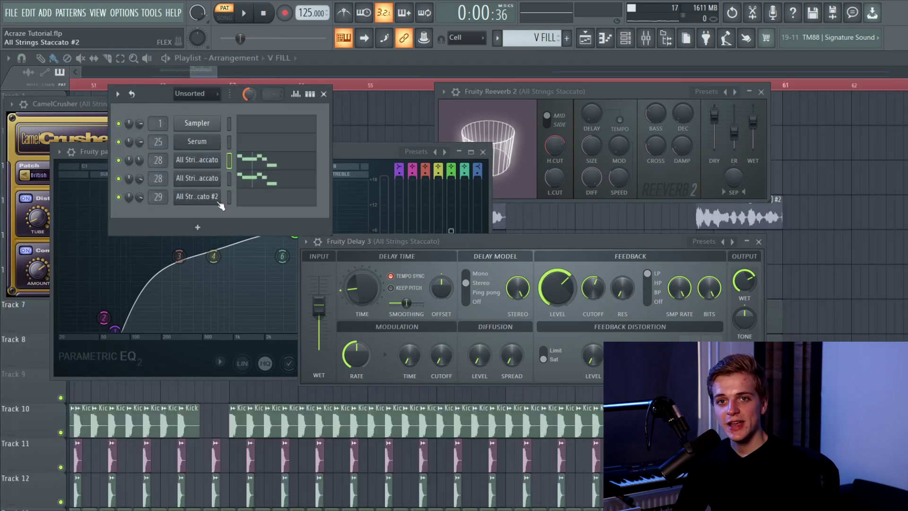
click(244, 169)
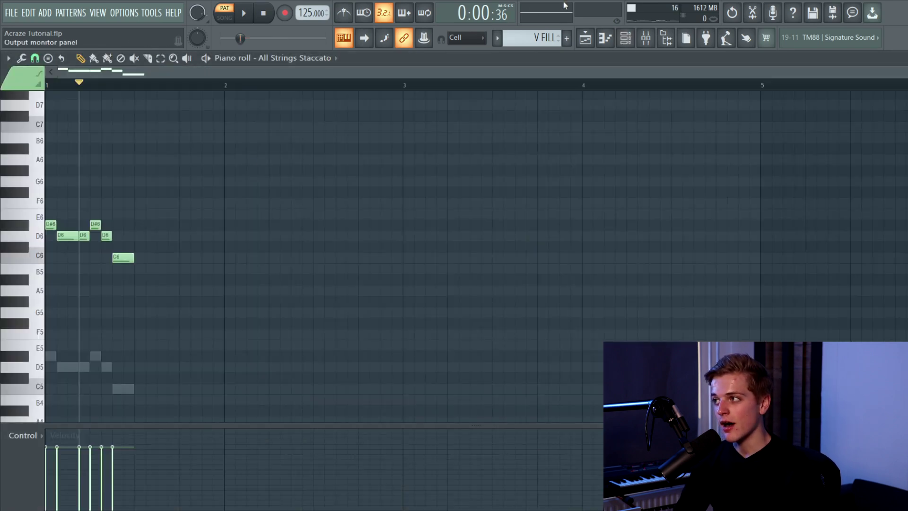
Step: Open Pattern 3's All Strings Staccato #2 notes in the piano roll and play the pattern
click(625, 45)
key(F6)
key(ctrl+Down)
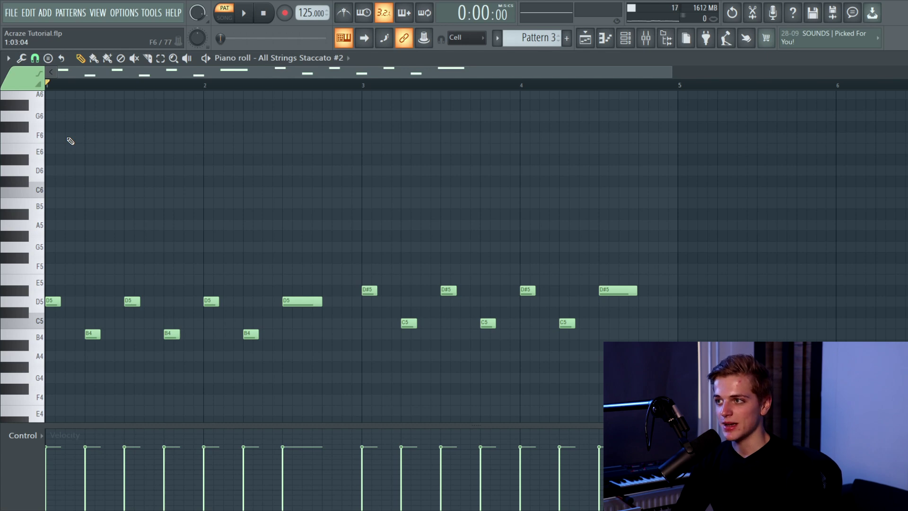
key(space)
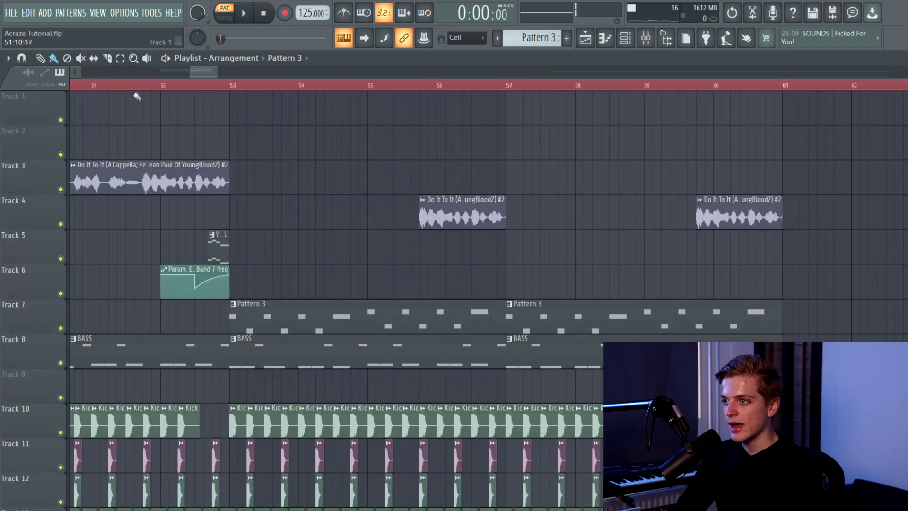
Step: Return to the arrangement and play it from bar 52 in song mode to hear the transition into Pattern 3
click(162, 84)
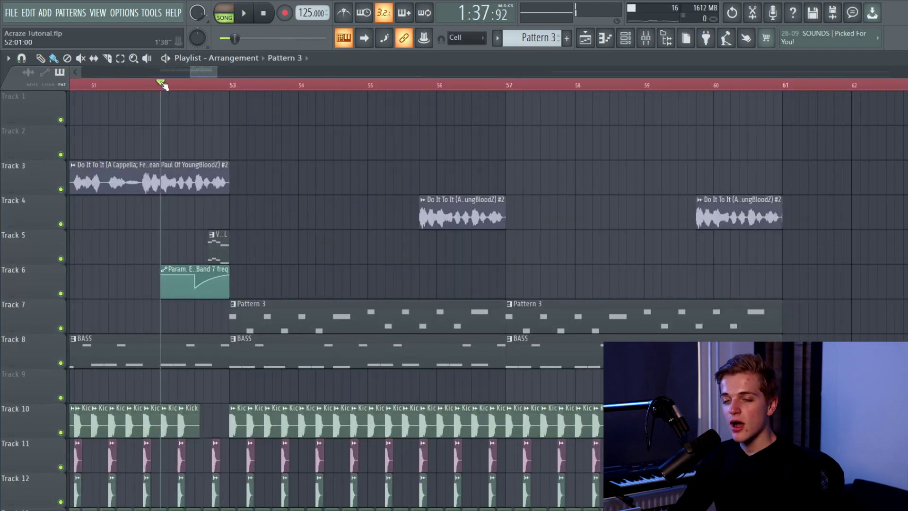
key(space)
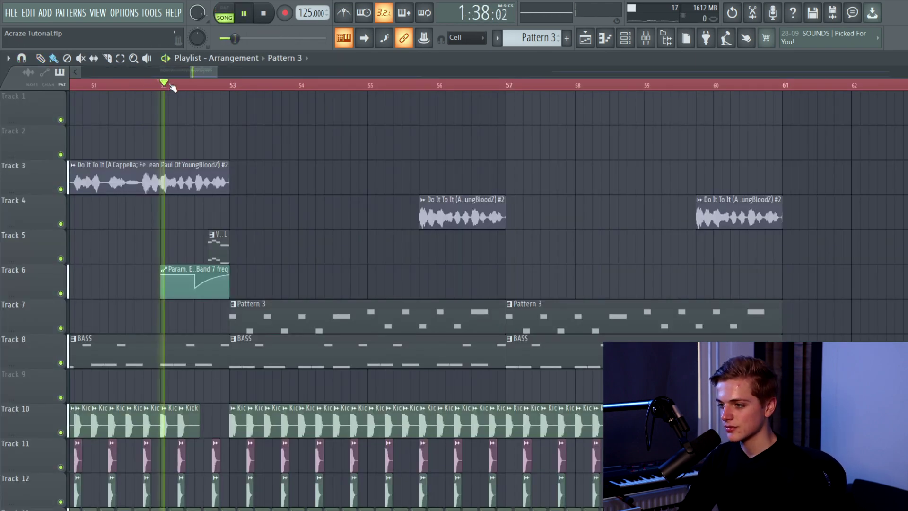